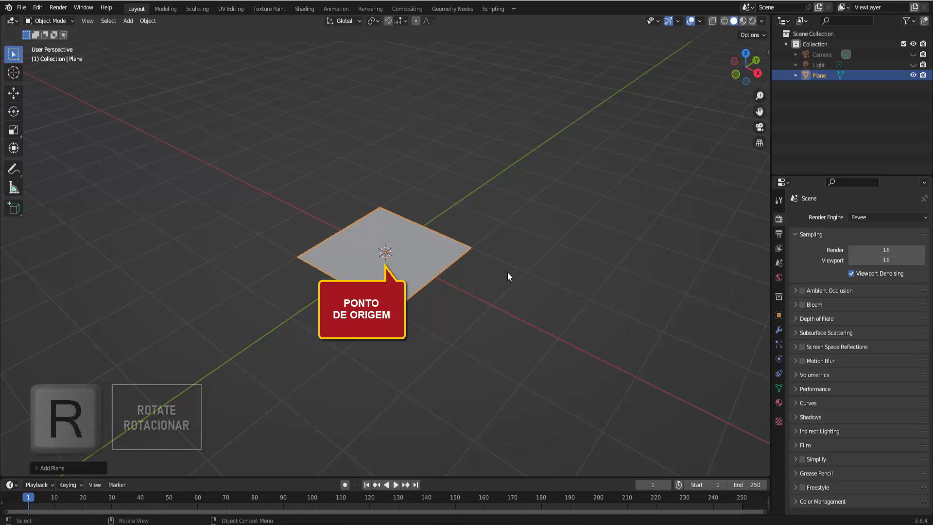
Step: Try scaling and moving the plane freely
key("Escape")
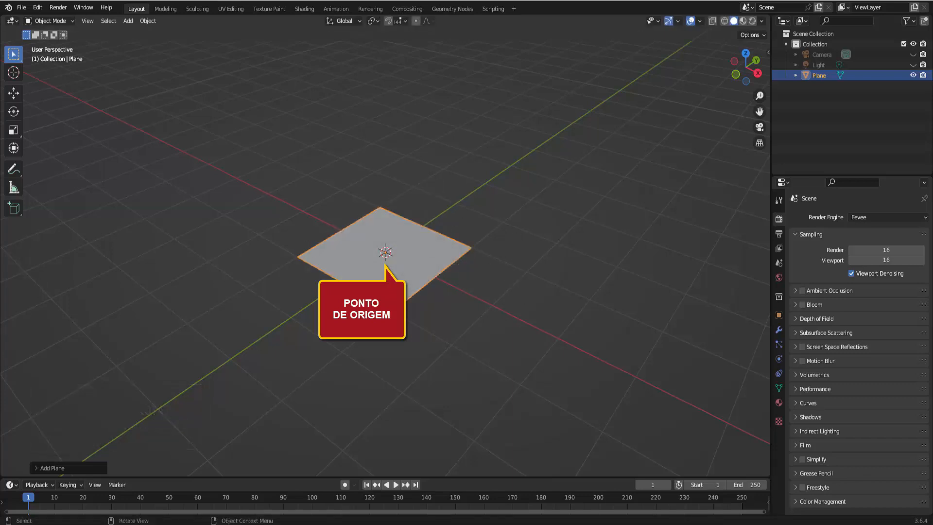
key("s")
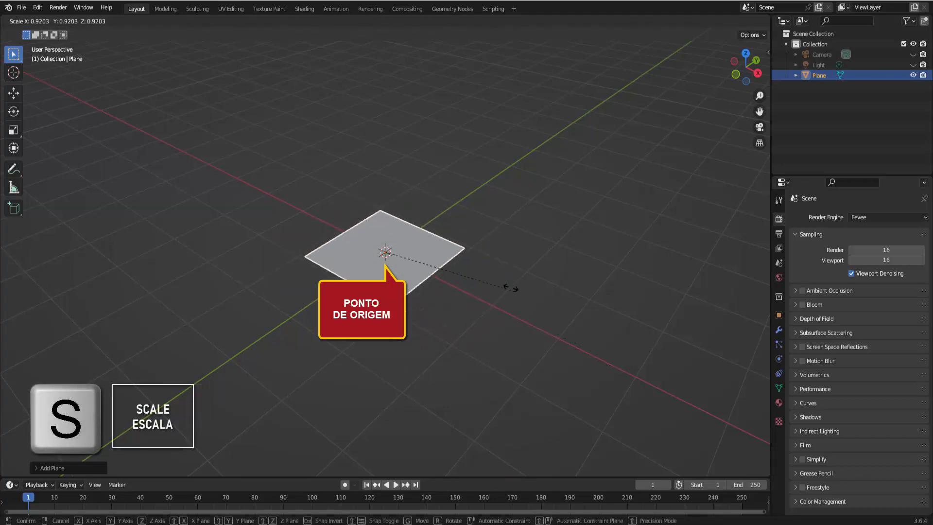
key("Escape")
key("g")
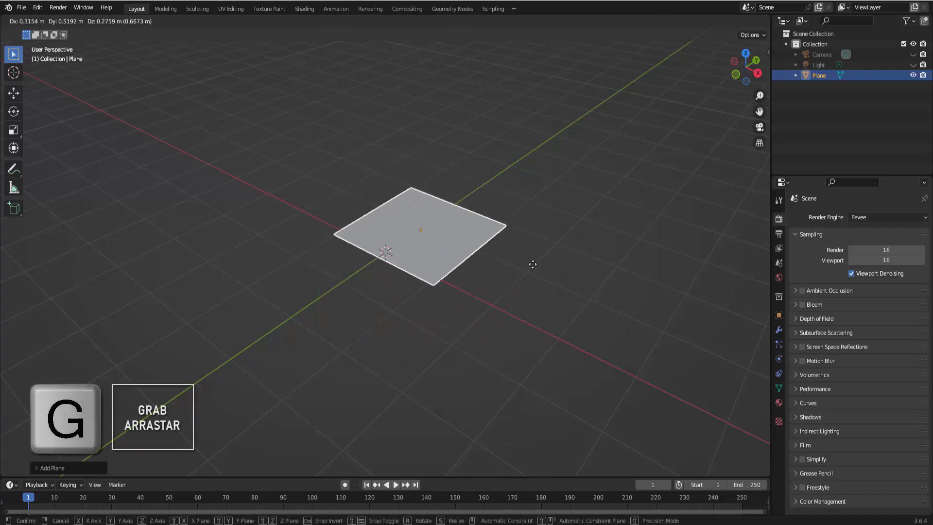
key("Escape")
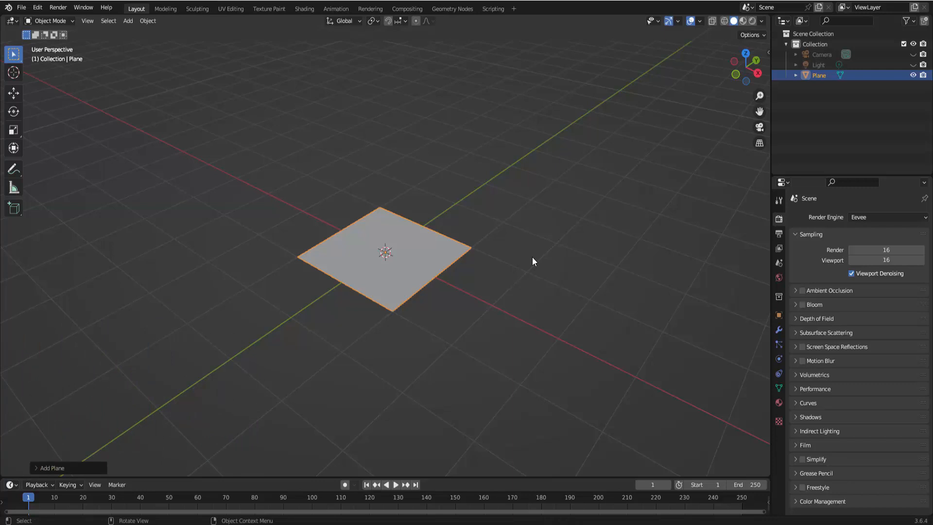
Step: From the top view, duplicate the plane in place and move the copy 2 m along the Y axis
key("z")
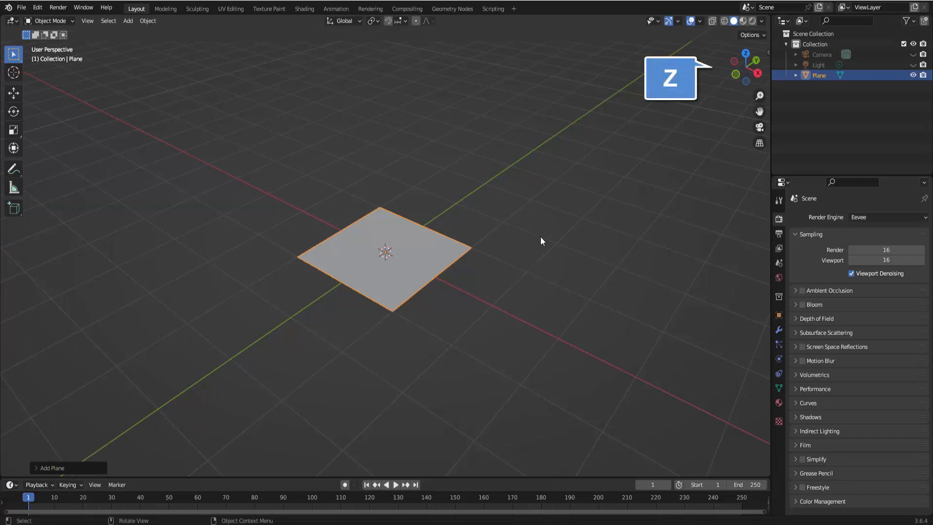
left_click(745, 53)
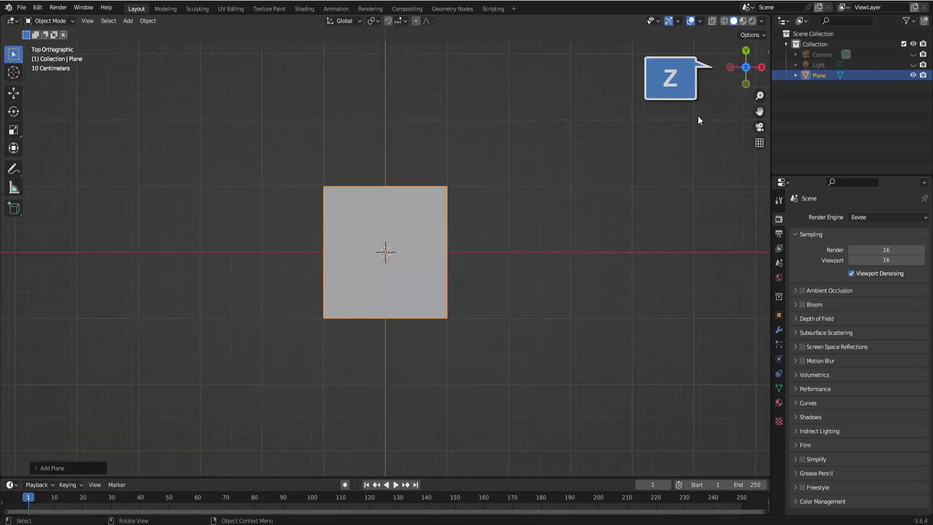
scroll(696, 121, "down", 1)
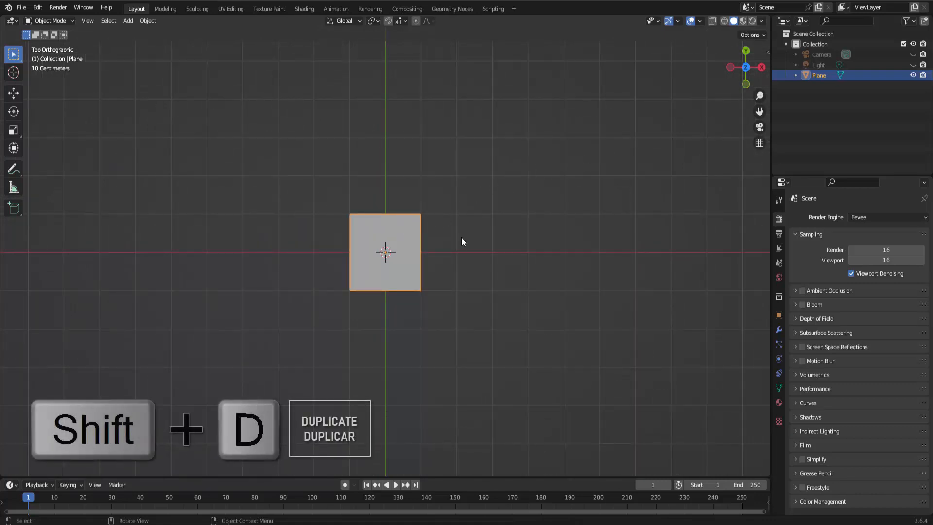
key("shift+d")
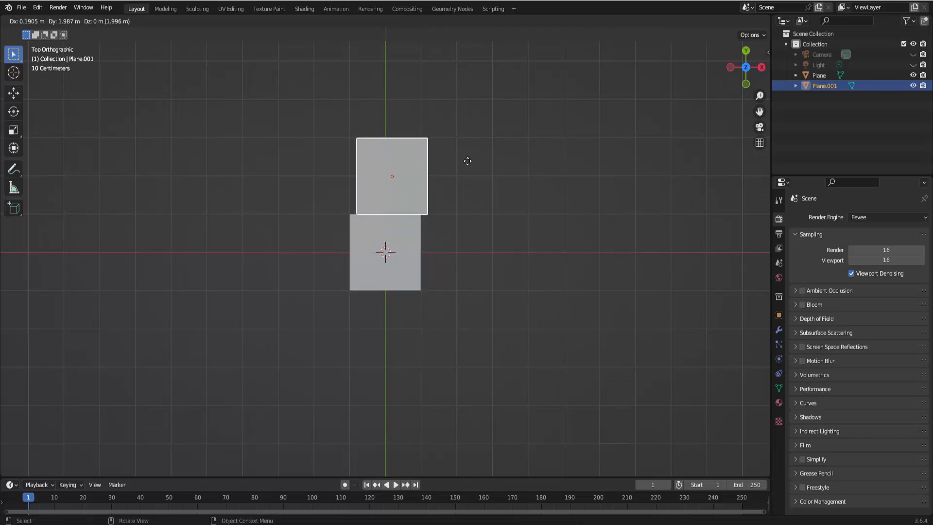
right_click(467, 162)
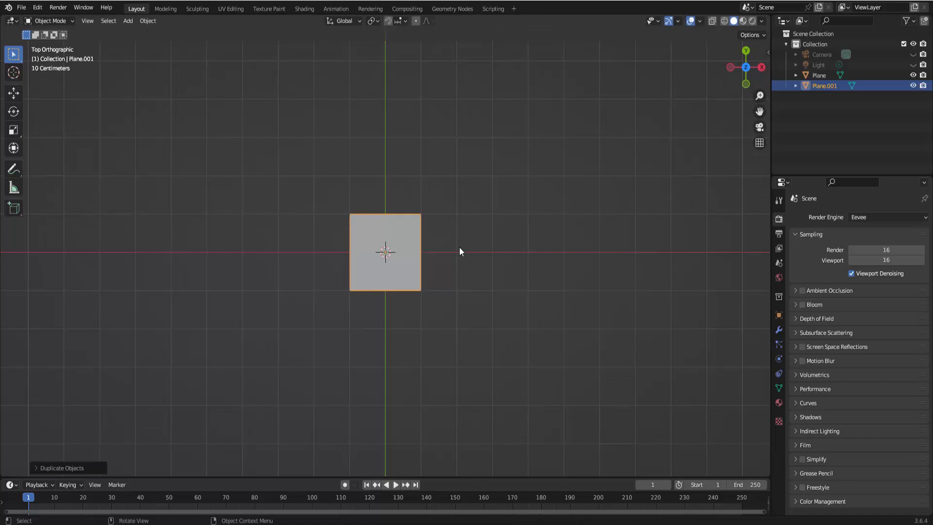
key("g")
key("y")
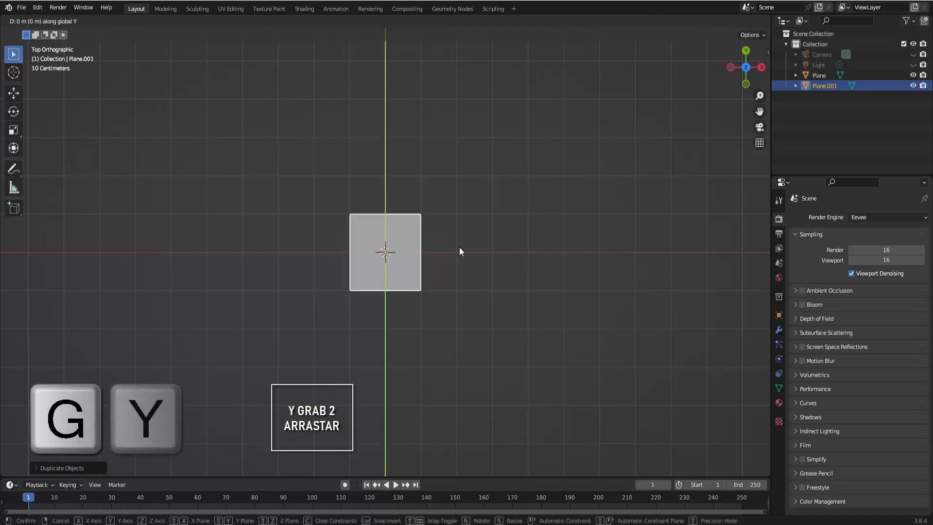
key("2")
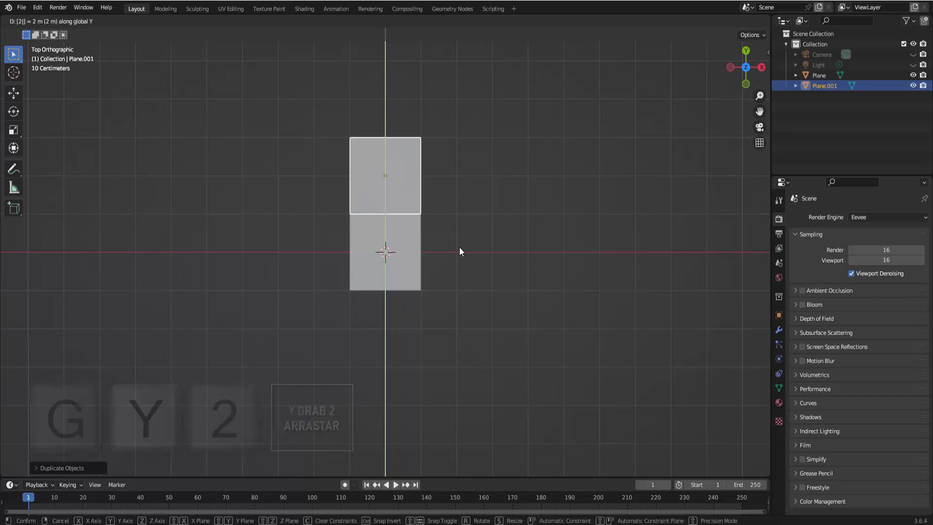
left_click(427, 250)
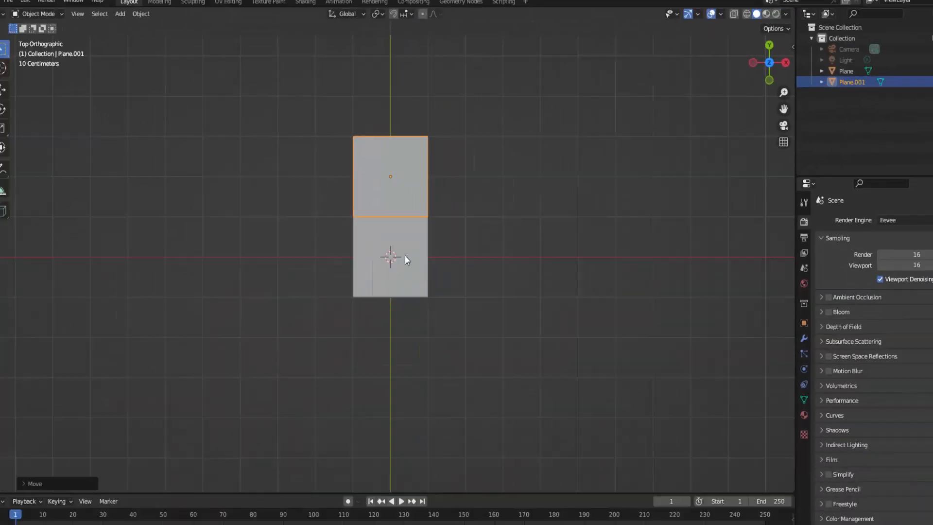
Step: Duplicate the original plane at the world origin and offset the copy 2 m along the X axis
left_click(398, 251)
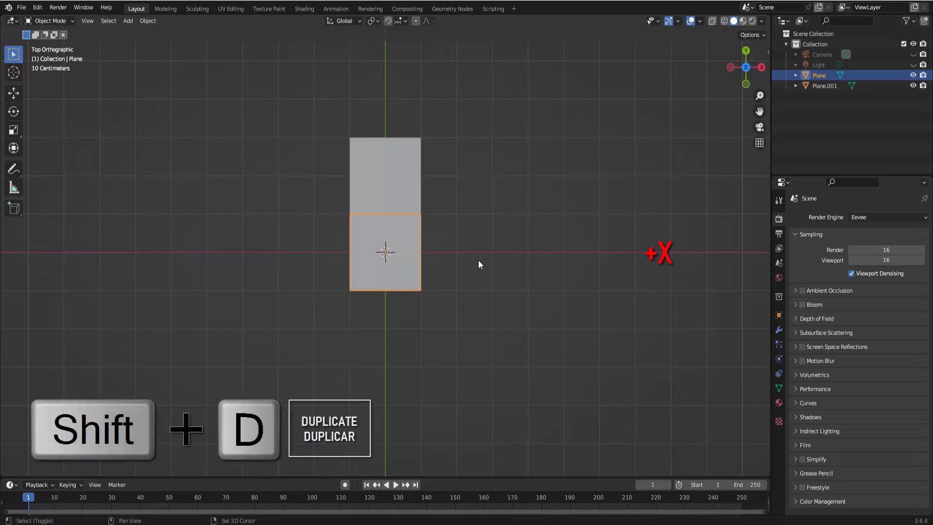
key("shift+d")
key("x")
key("2")
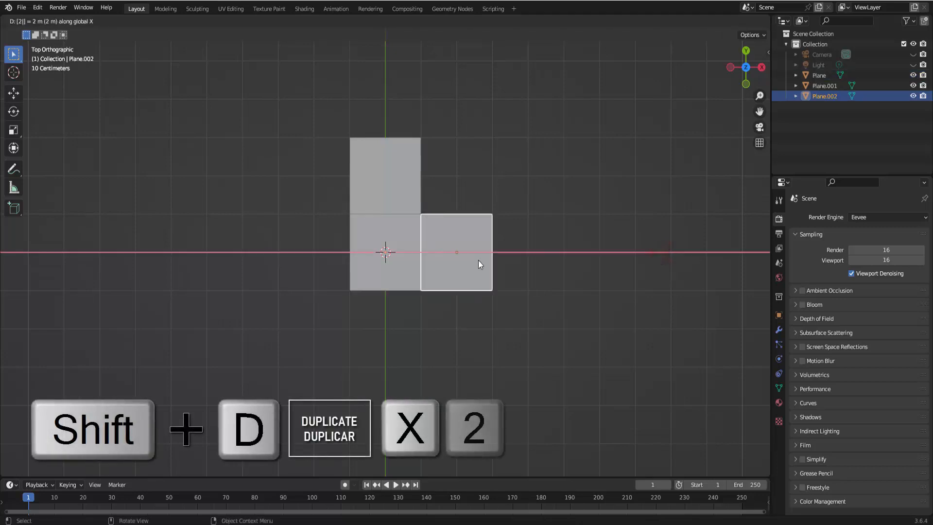
key("Return")
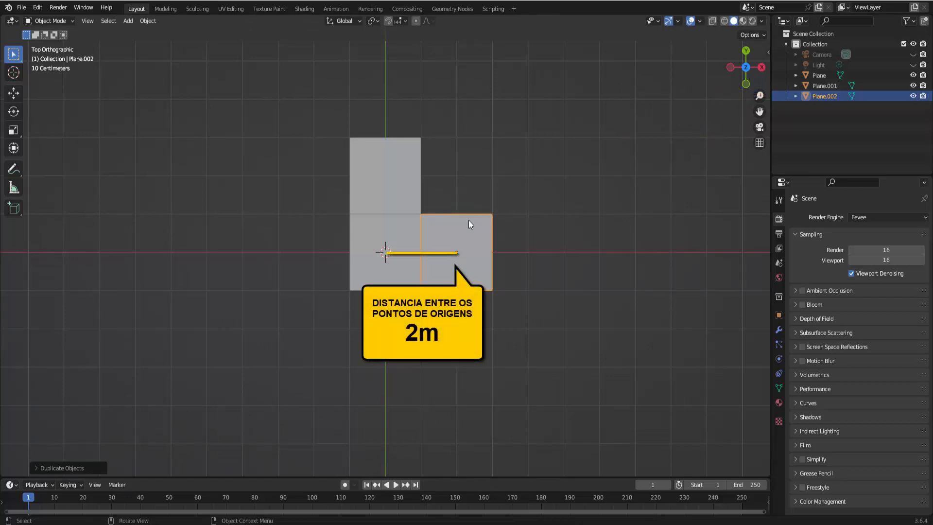
Step: Duplicate the original centre plane and offset the copy -2 m along the X axis
left_click(399, 229)
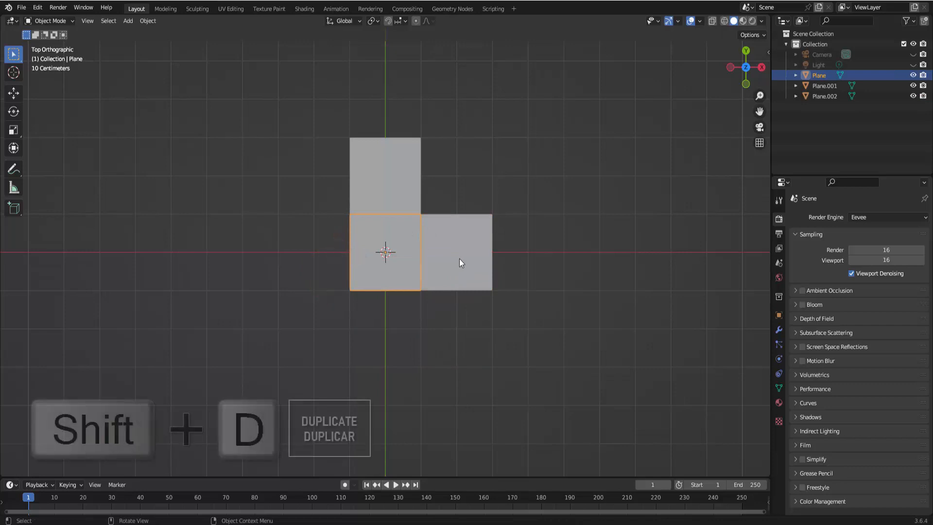
key("shift+d")
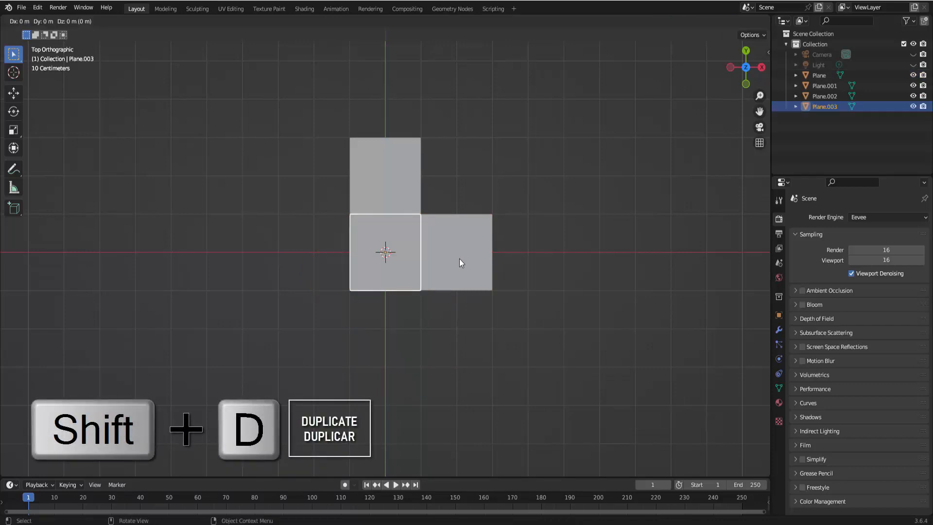
key("x")
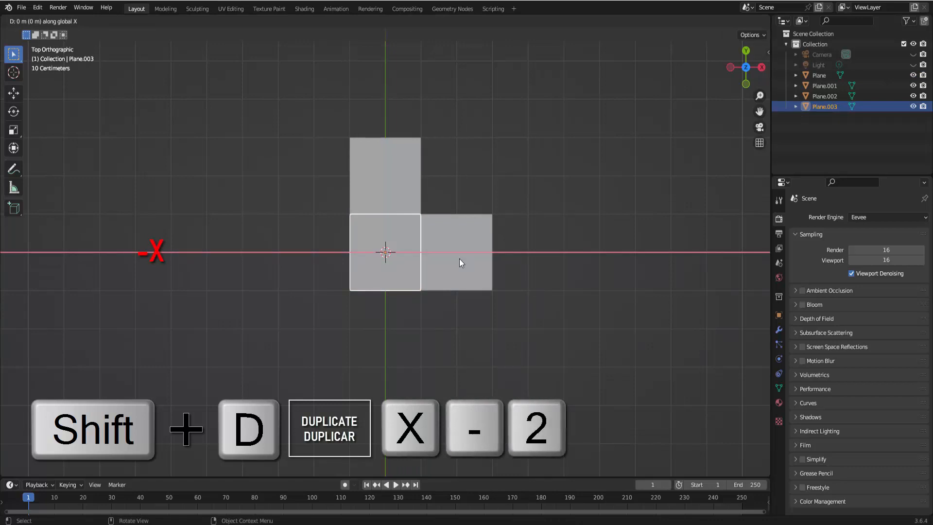
type("-2")
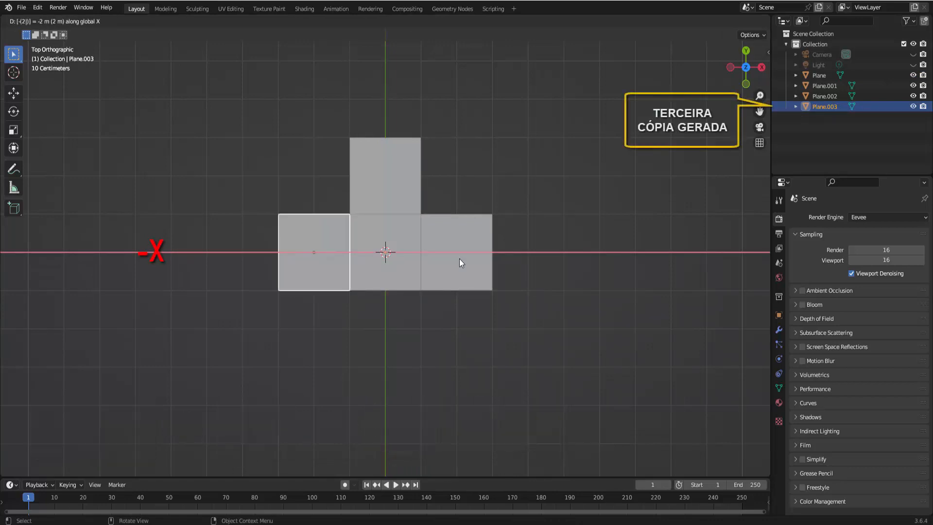
key("Return")
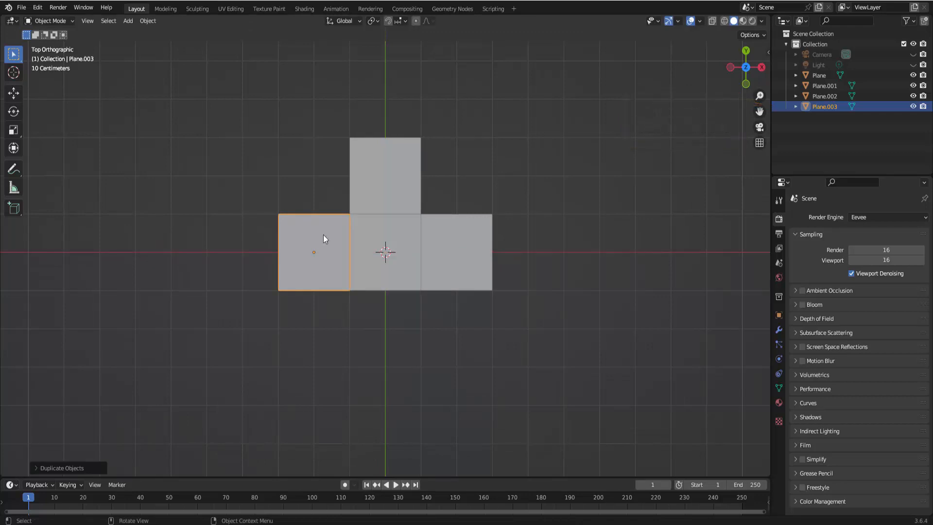
Step: With the Move tool active, duplicate the original centre plane and offset the copy -2 m along the Y axis
left_click(13, 96)
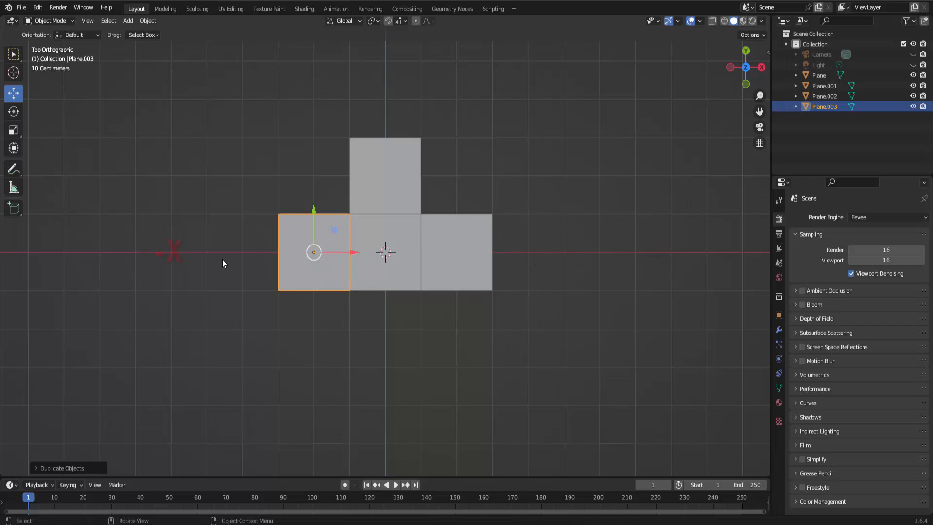
left_click(401, 246)
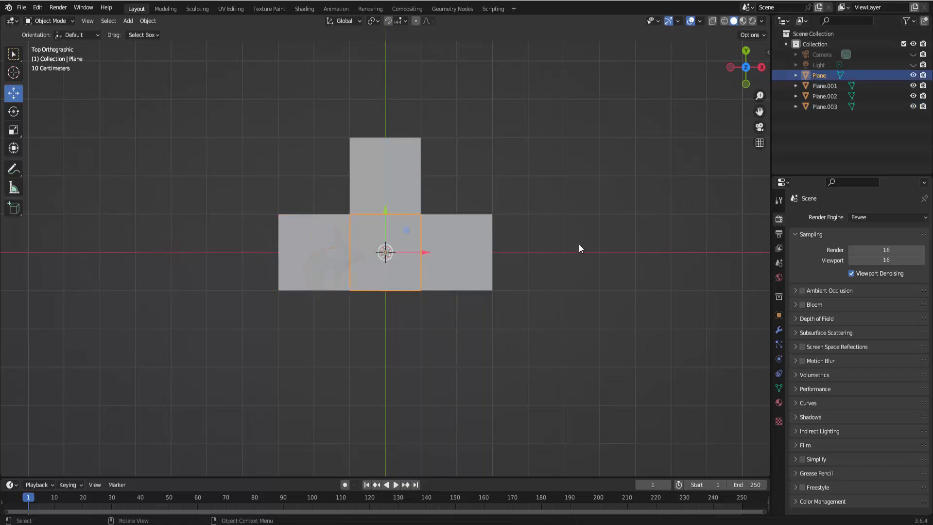
key("shift+d")
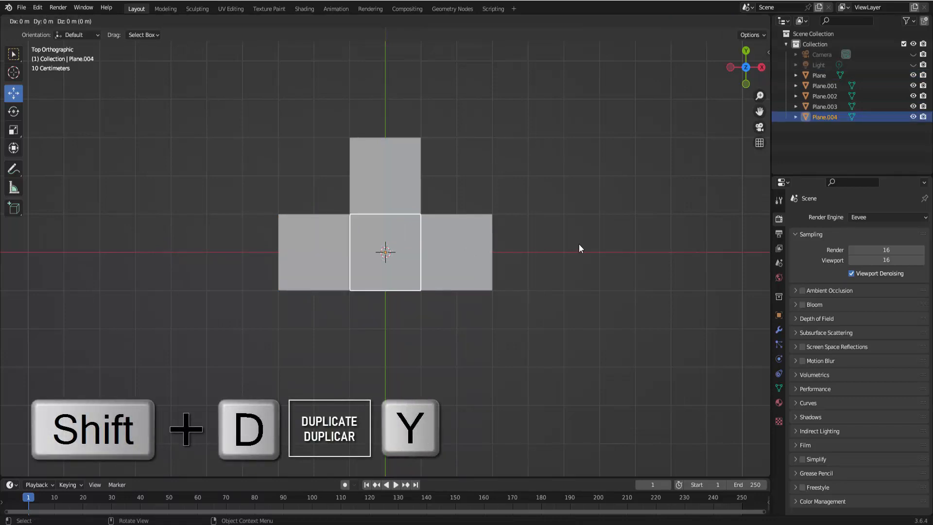
key("y")
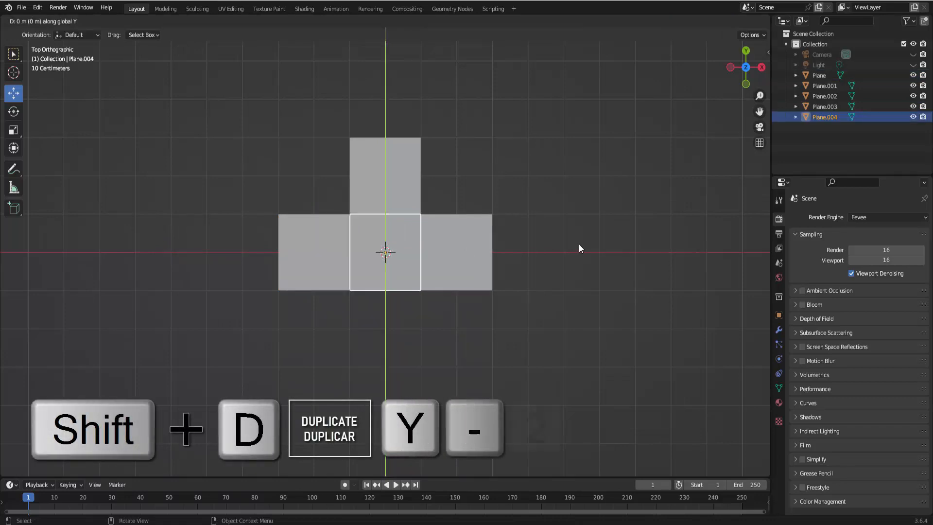
type("-2")
key("Return")
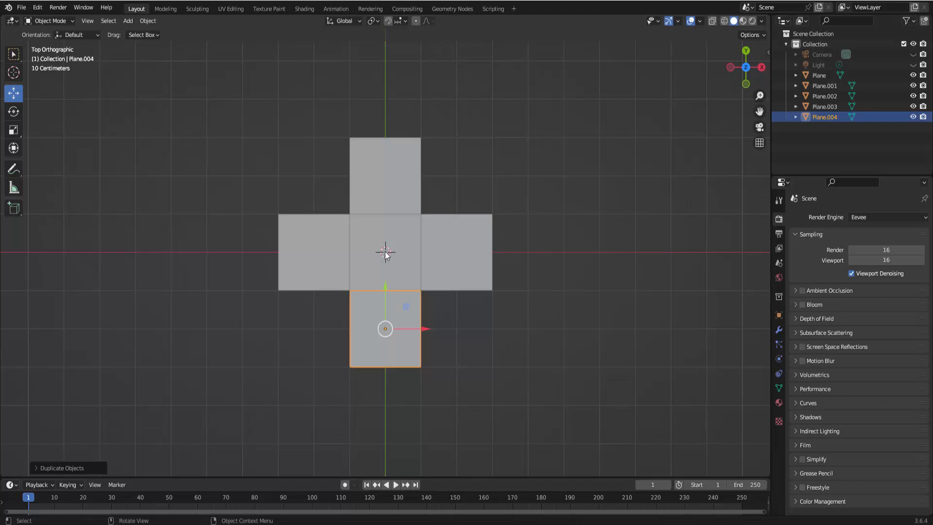
Step: Duplicate the plane on the positive X side and offset the copy 2 m further along X
left_click(485, 277)
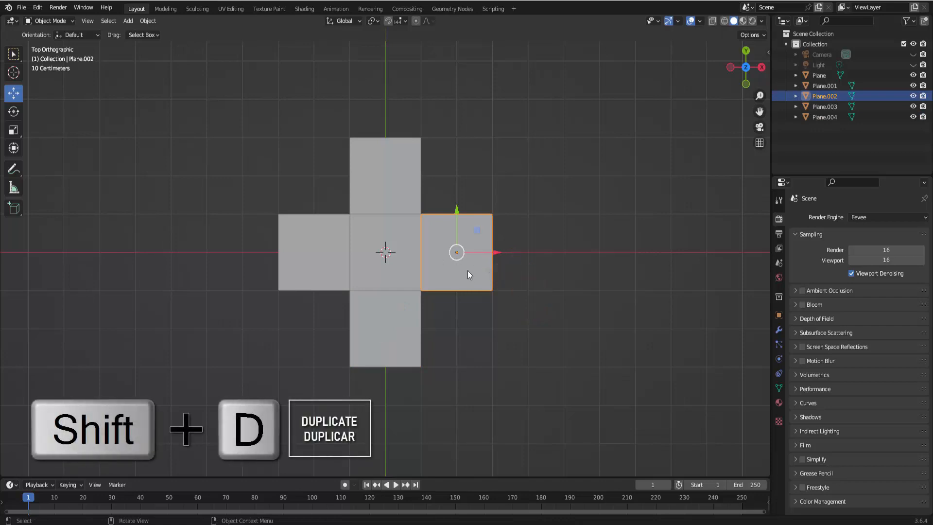
key("shift+d")
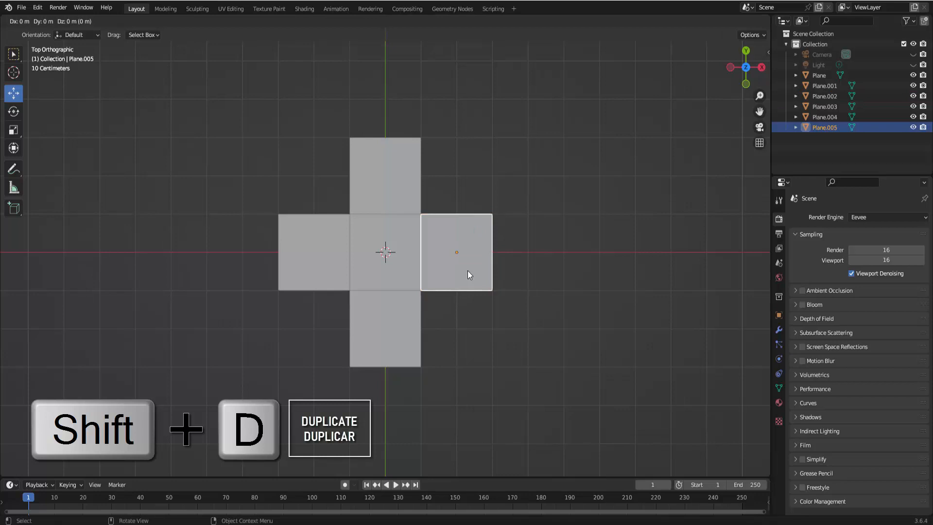
key("x")
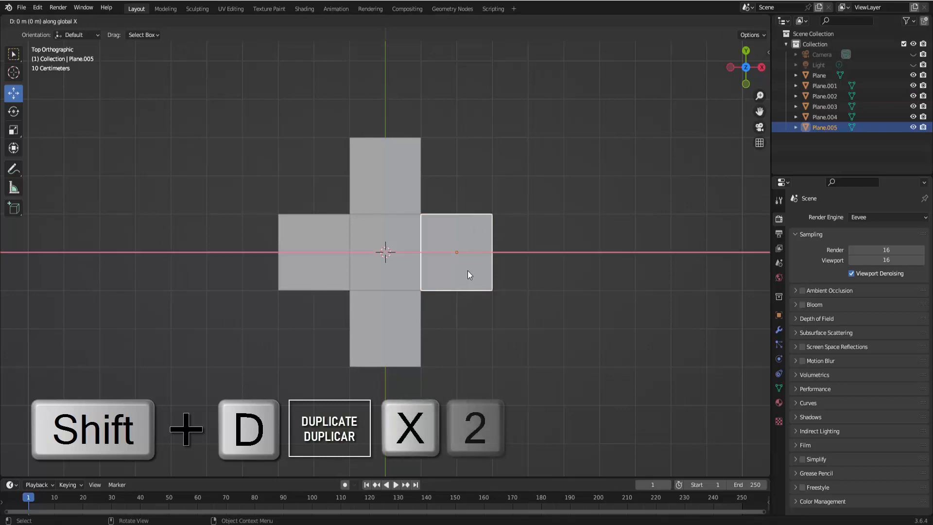
key("2")
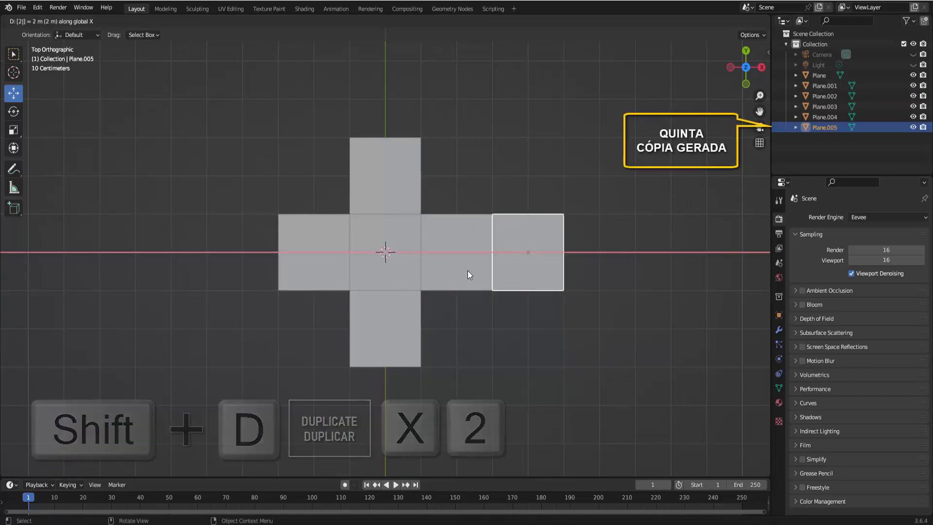
key("Return")
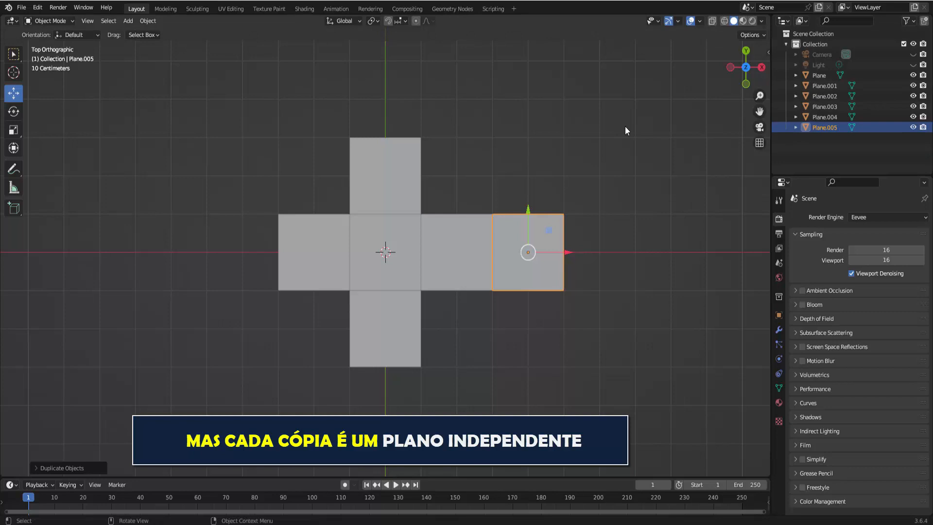
Step: Try rotating the plane on the positive Y side about the X axis around its own origin point
left_click(392, 167)
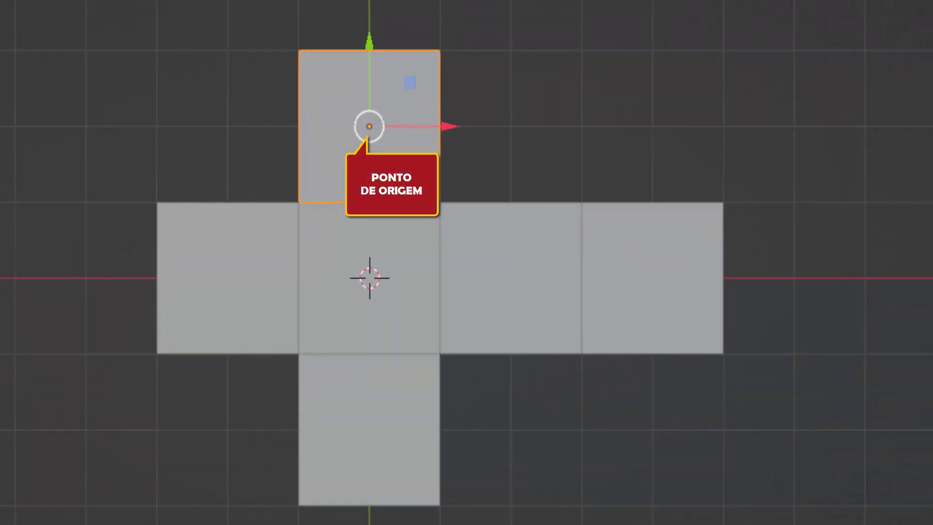
key("s")
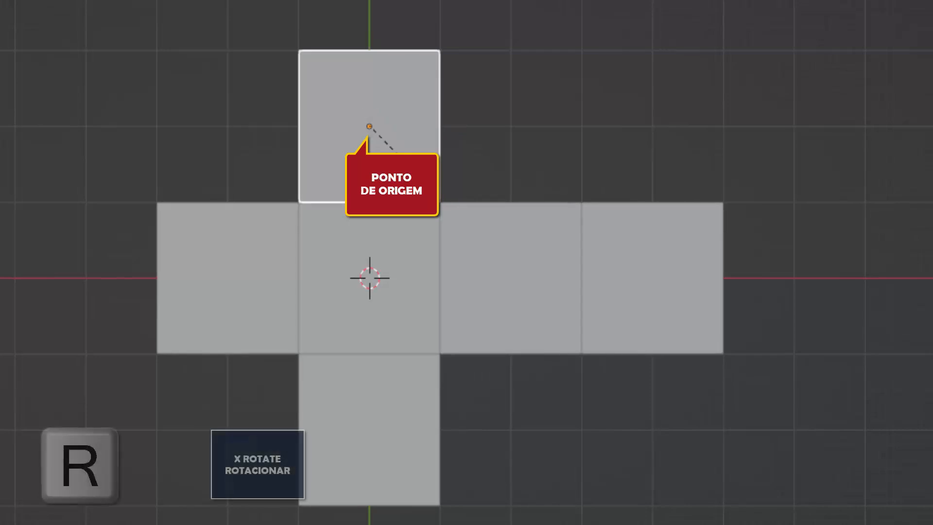
key("x")
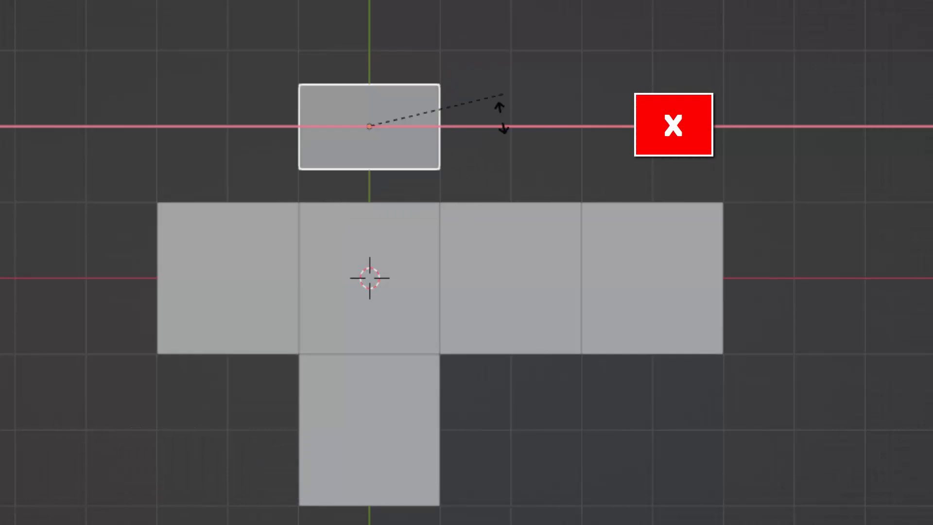
right_click(481, 147)
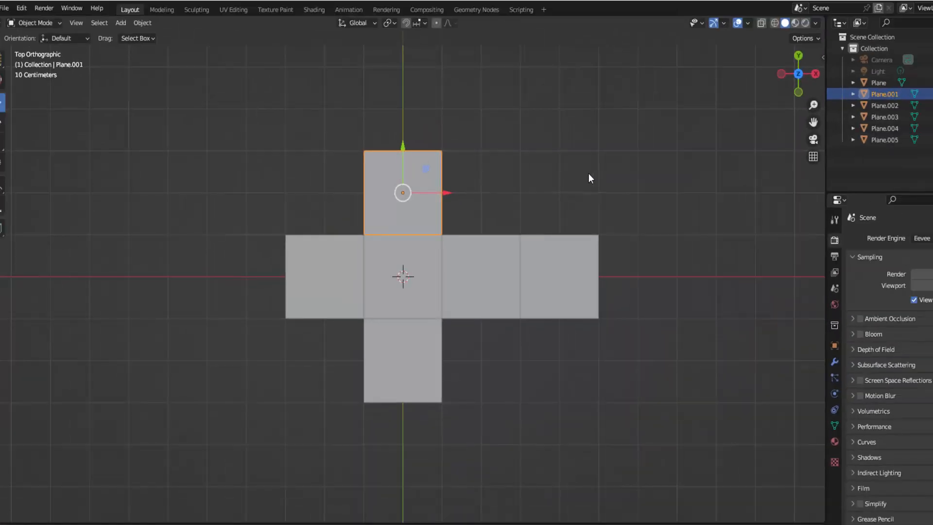
scroll(543, 194, "up", 2)
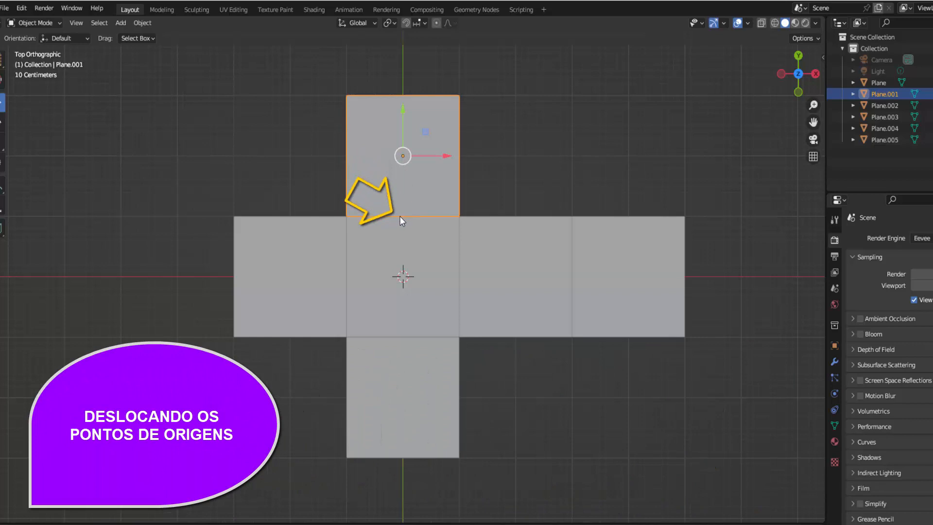
Step: Turn on the transform option that affects only origins for the plane on the positive Y side
scroll(570, 152, "down", 1)
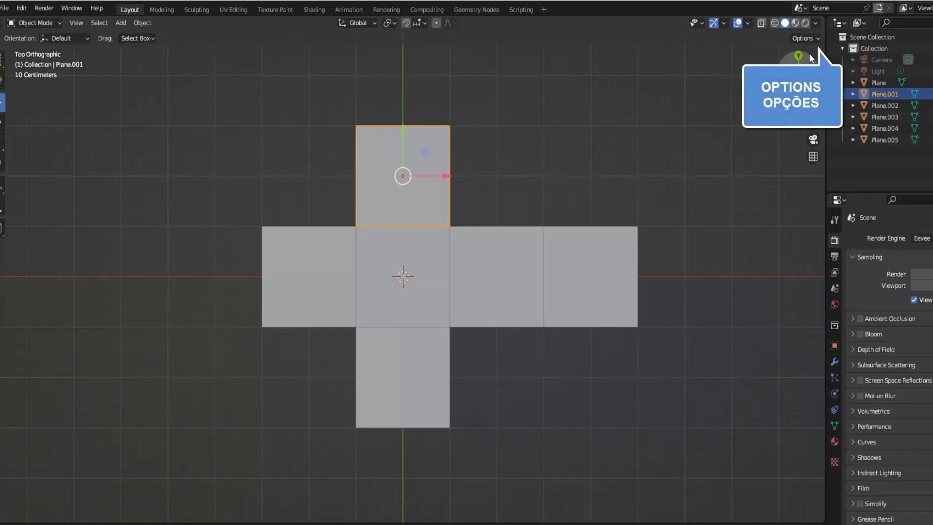
left_click(818, 39)
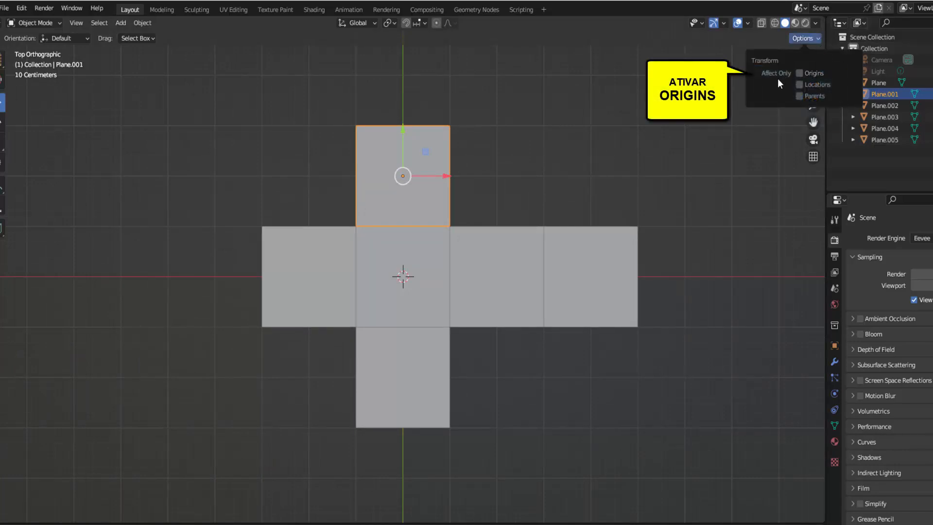
left_click(800, 73)
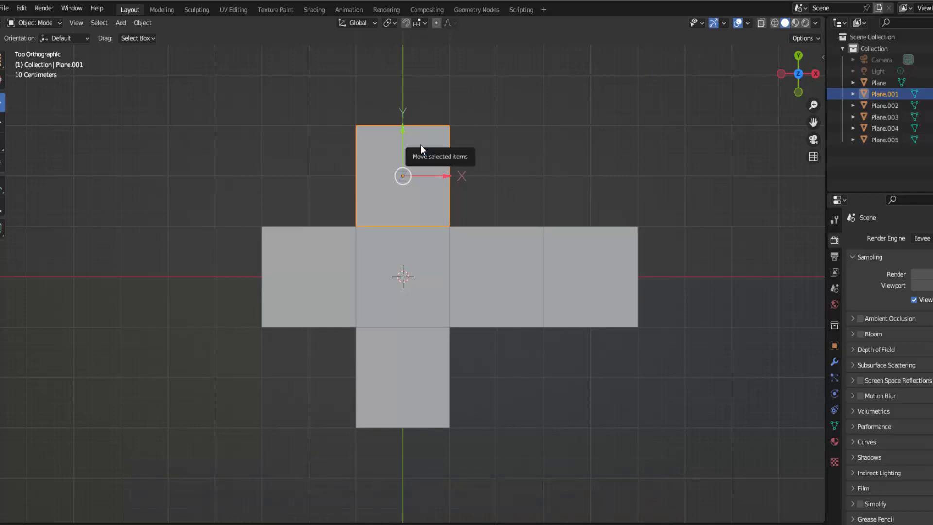
left_click(403, 177)
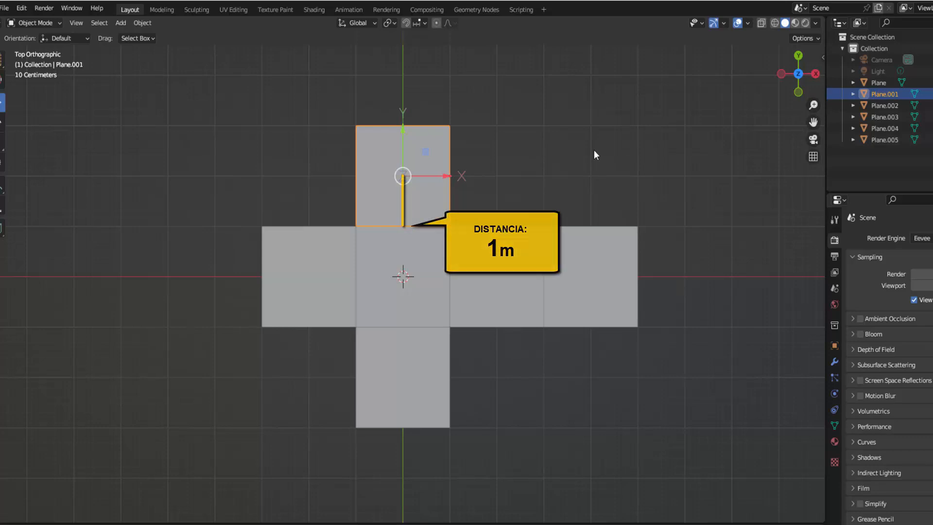
Step: Move the origin of the plane on the positive Y side -1 m along Y, onto its edge shared with the centre plane
key("g")
key("y")
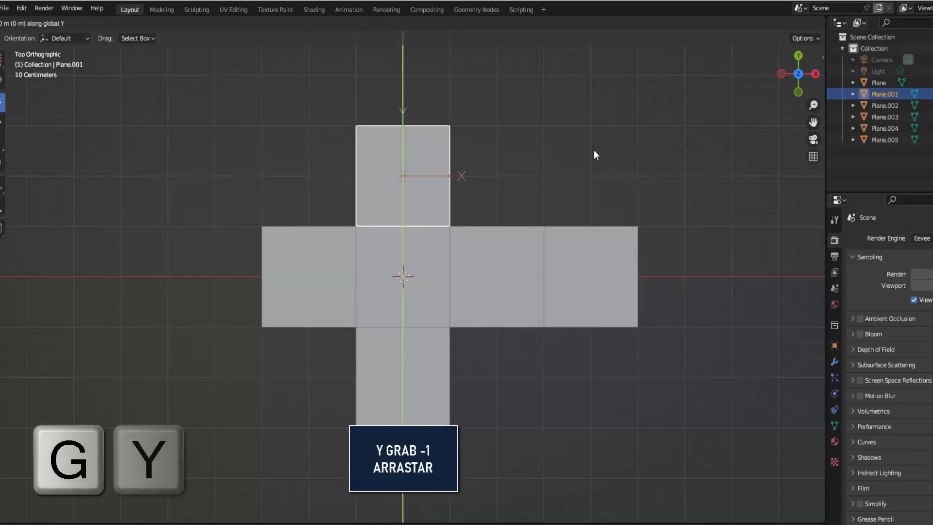
key("minus")
key("1")
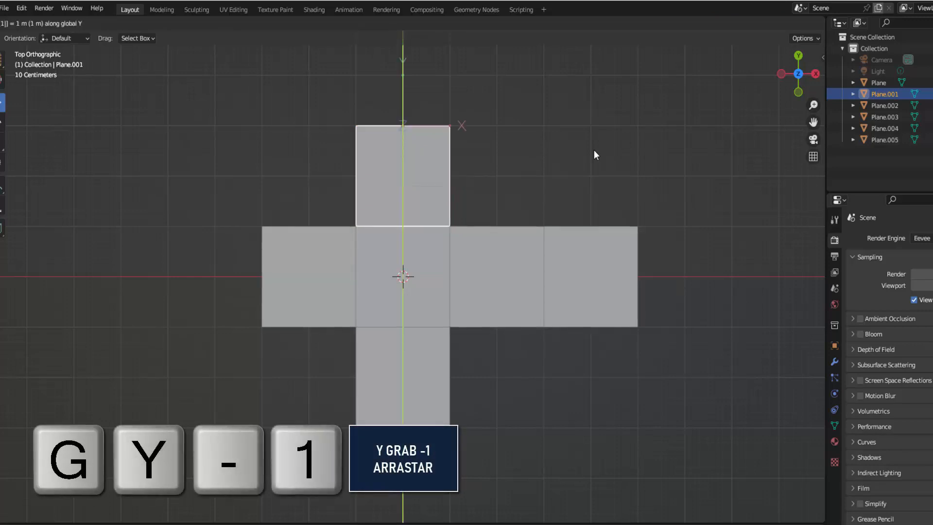
key("minus")
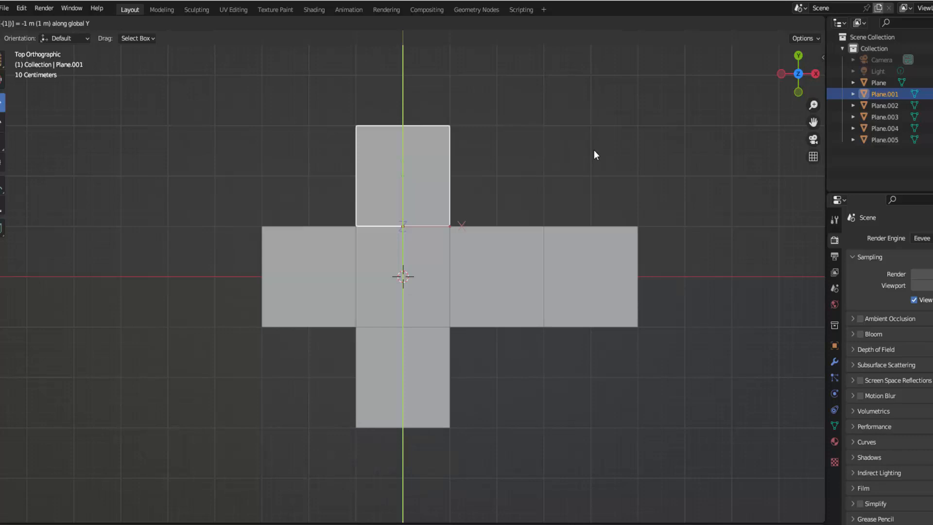
key("Return")
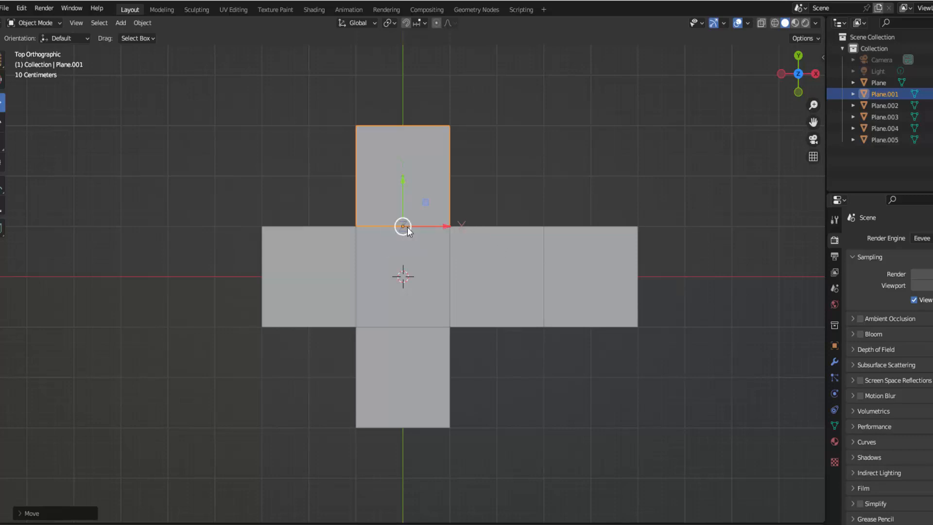
Step: Move the origin of the plane on the negative Y side 1 m along Y, onto the edge shared with the centre plane
left_click(404, 377)
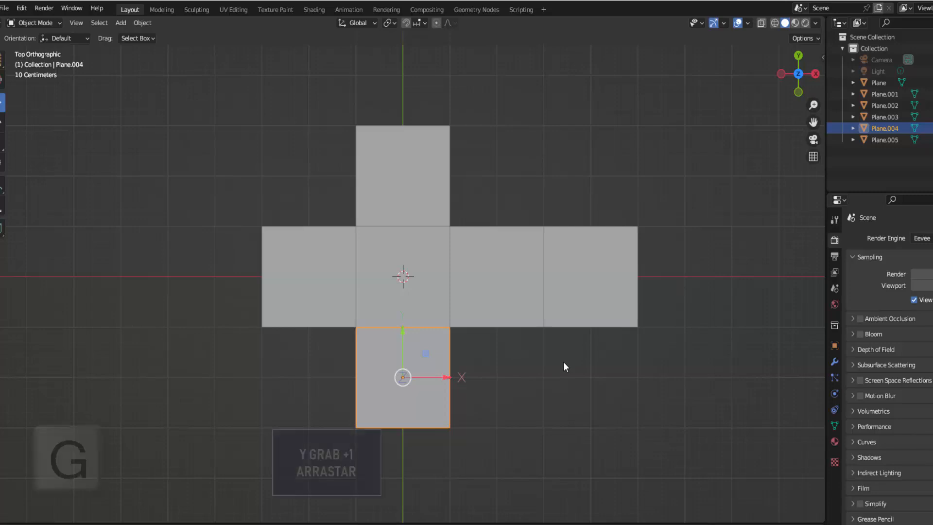
key("g")
key("y")
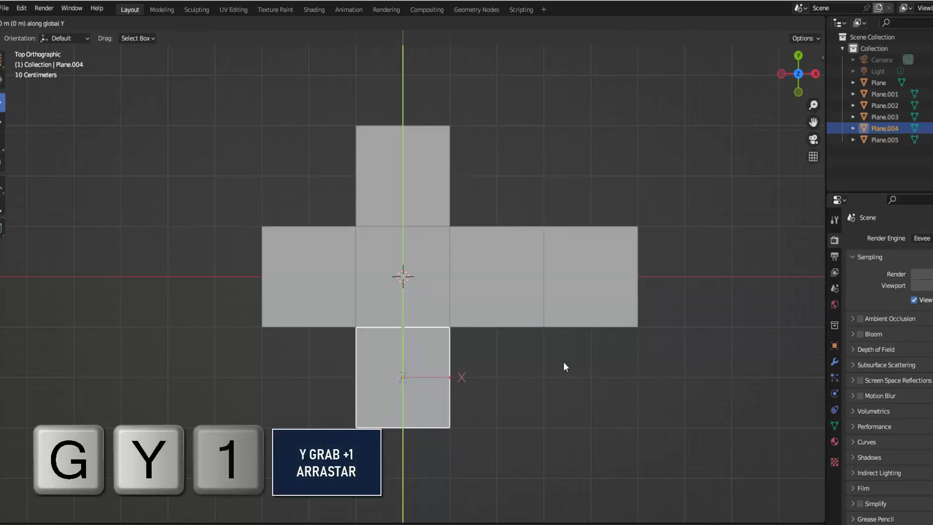
type("1")
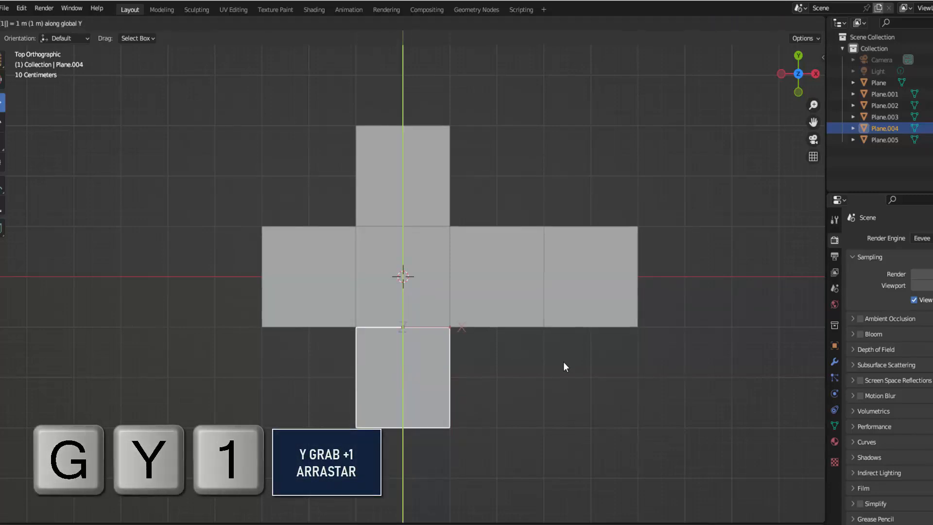
key("Return")
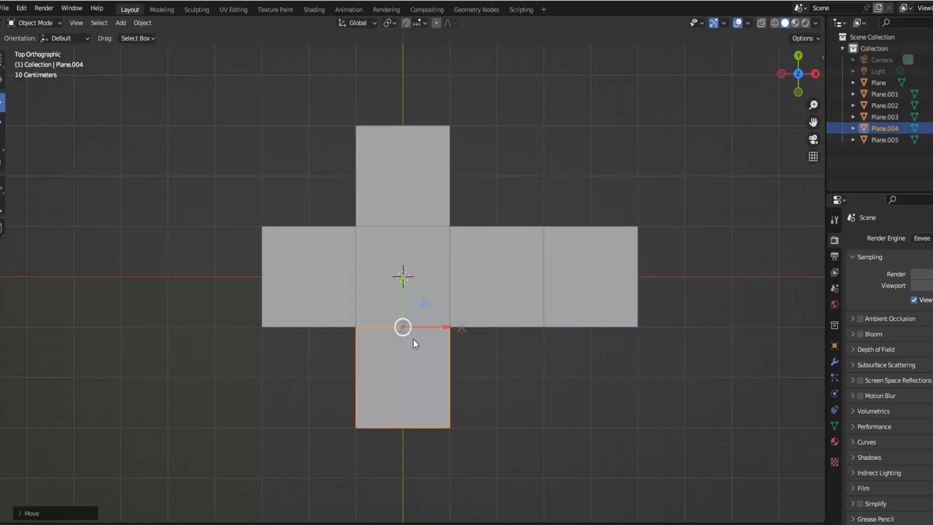
Step: Move the origin of the plane on the negative X side 1 m along X, onto the edge shared with the centre plane
left_click(314, 271)
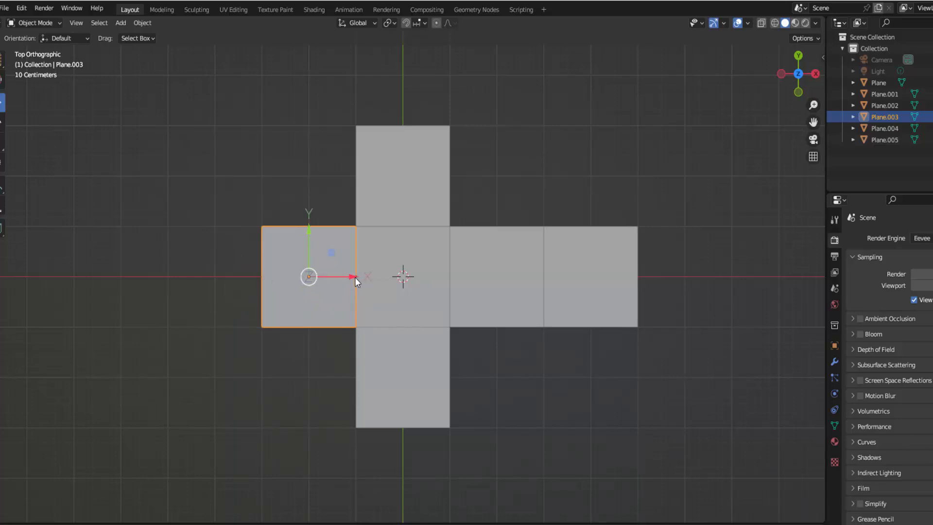
key("g")
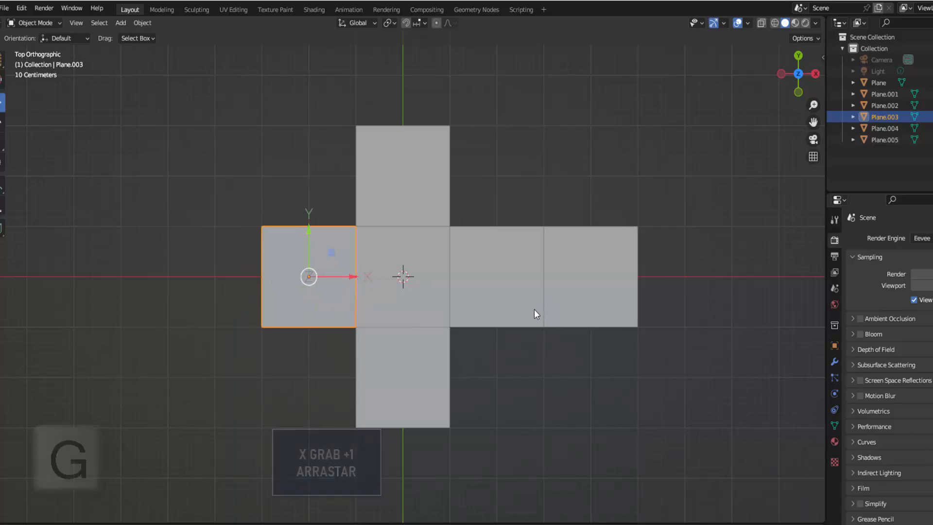
key("x")
key("1")
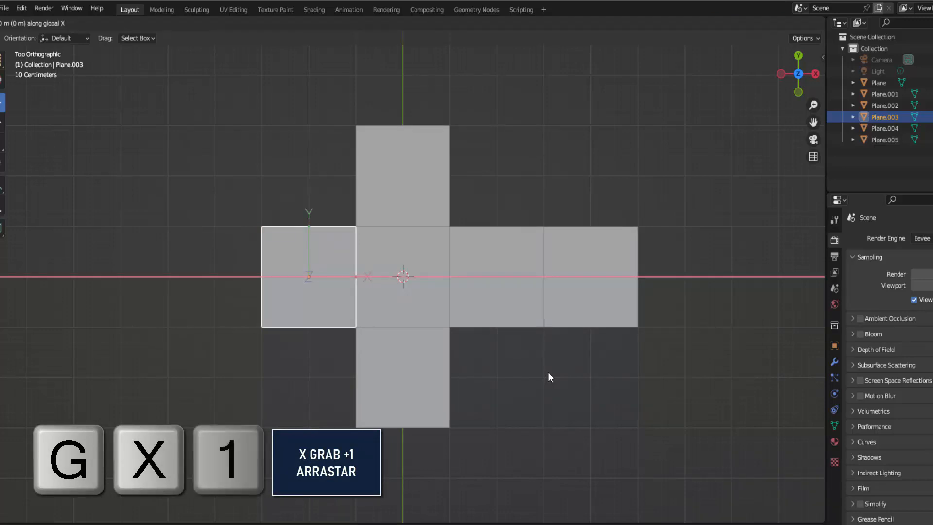
key("Return")
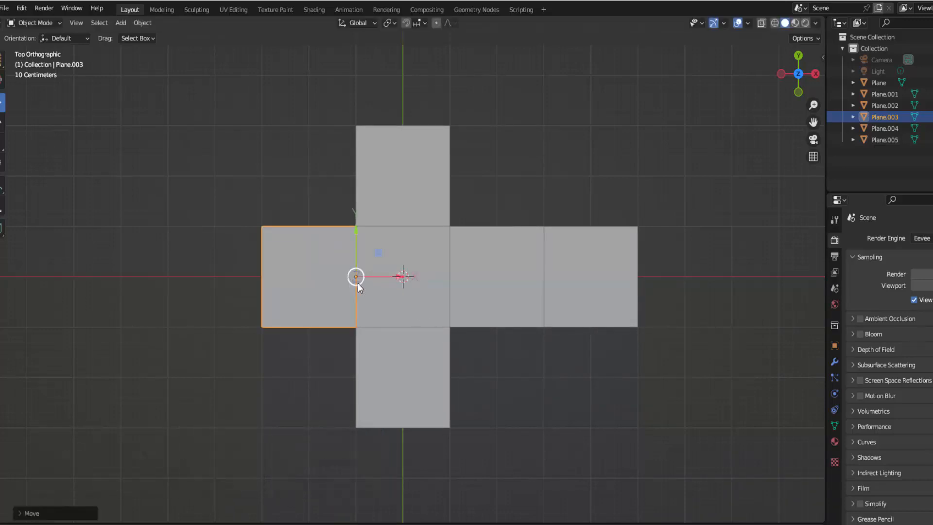
Step: Move the origin of the plane adjoining the centre on the positive X side -1 m along X, onto their shared edge
left_click(498, 275)
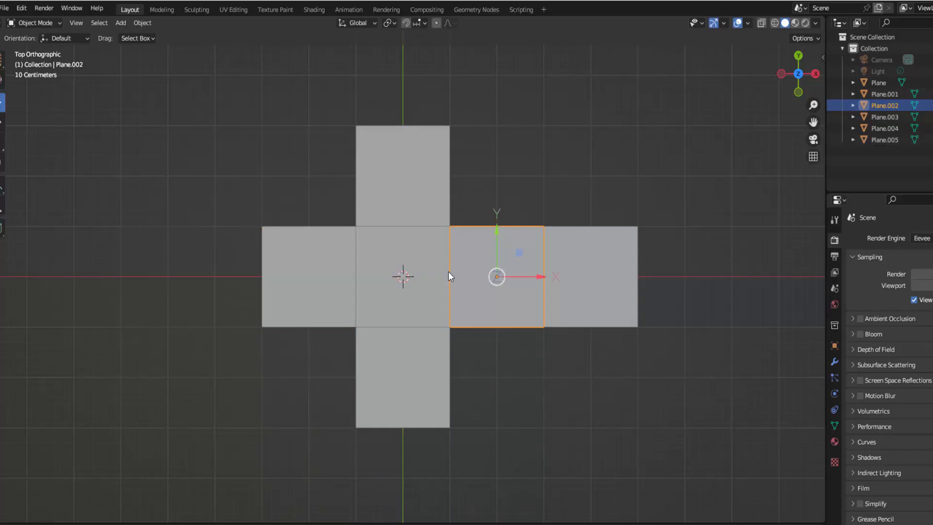
key("g")
key("x")
key("minus")
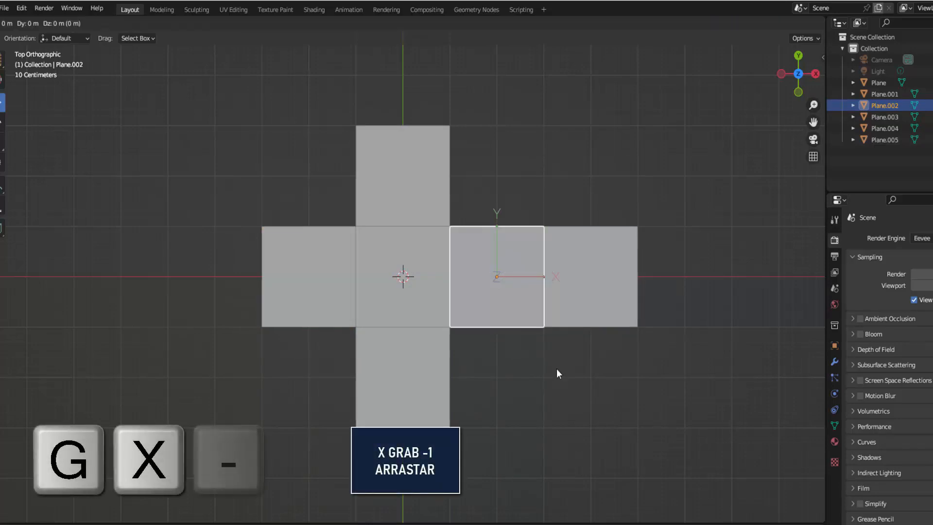
key("1")
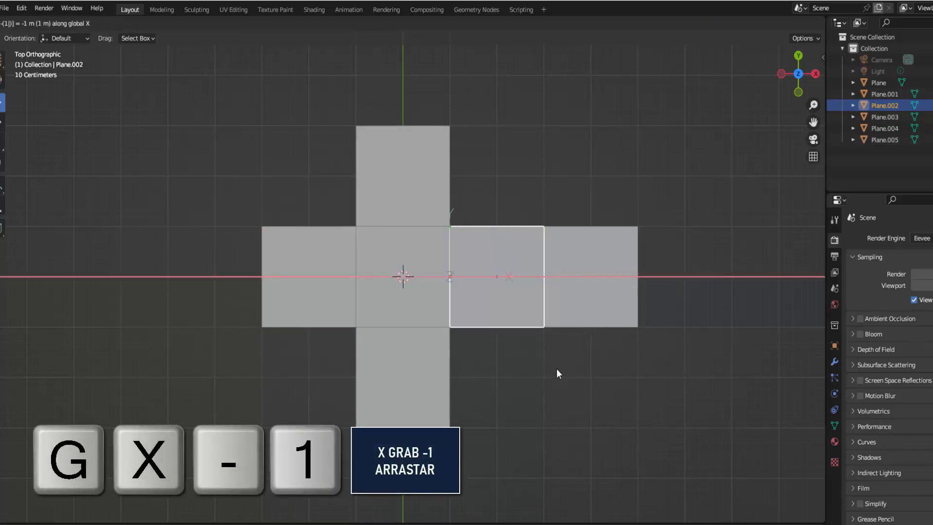
key("Return")
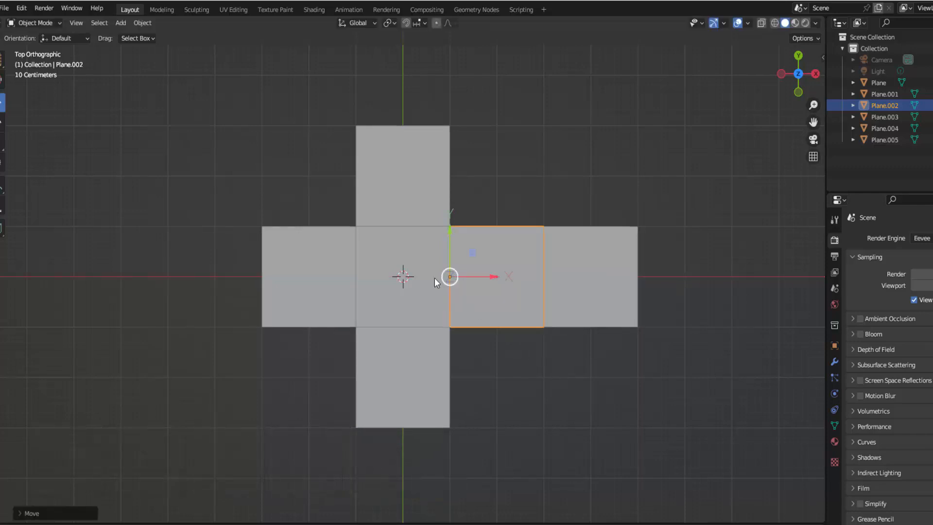
left_click(419, 272)
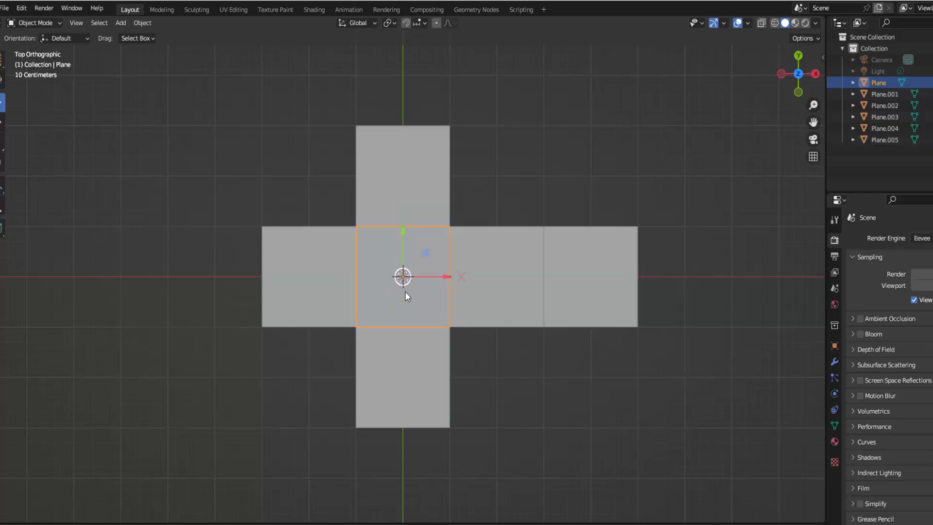
left_click(483, 282)
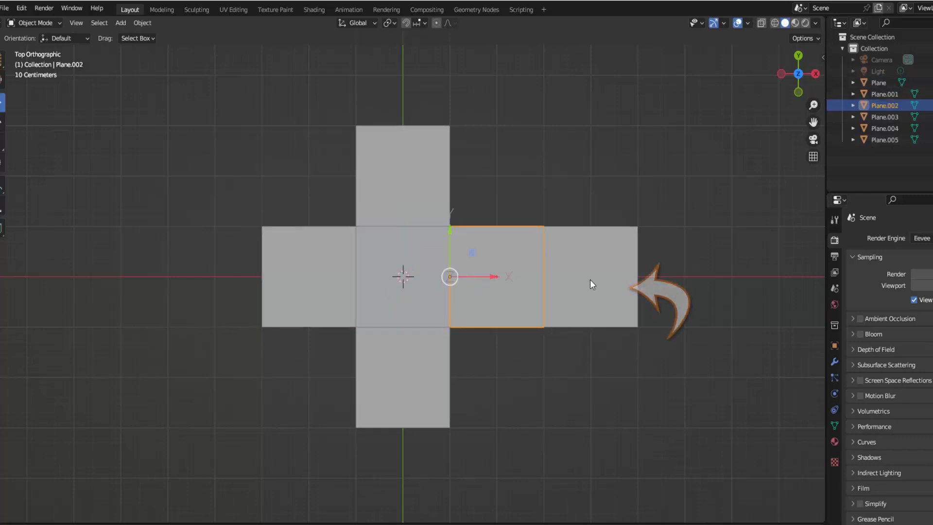
Step: Move the origin of the outermost plane on the positive X side -1 m along X, onto the edge shared with its neighbour
left_click(590, 279)
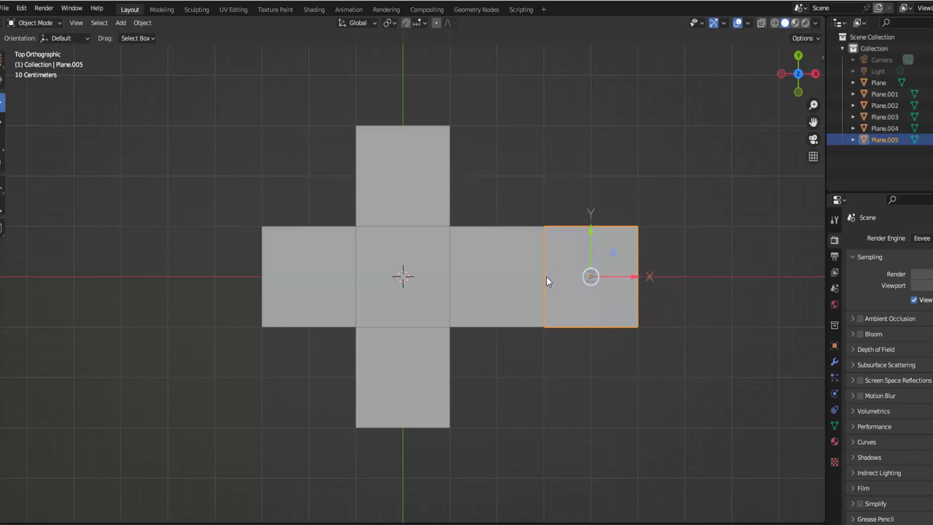
key("g")
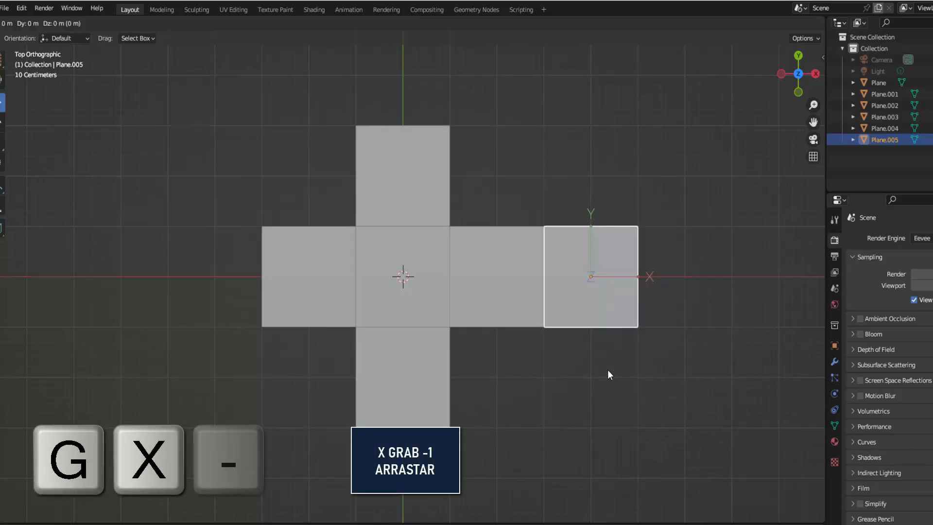
key("x")
key("minus")
key("1")
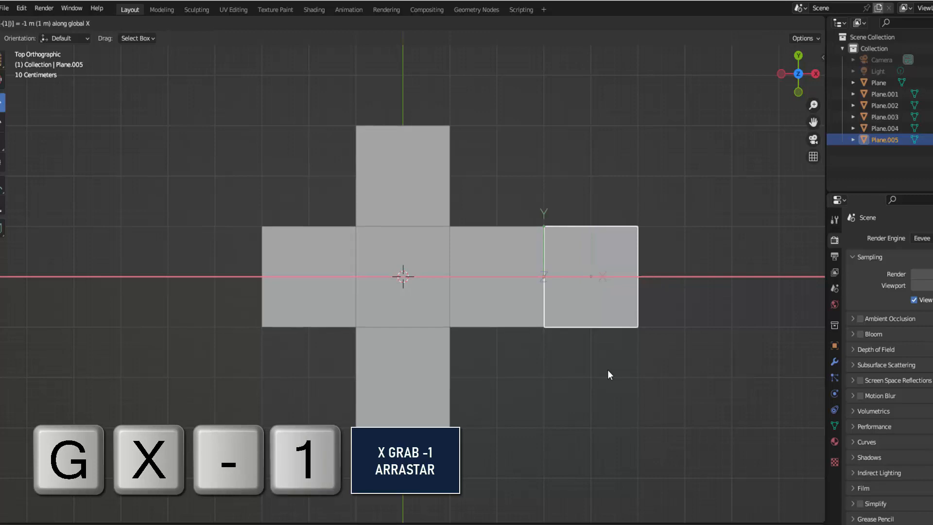
left_click(608, 373)
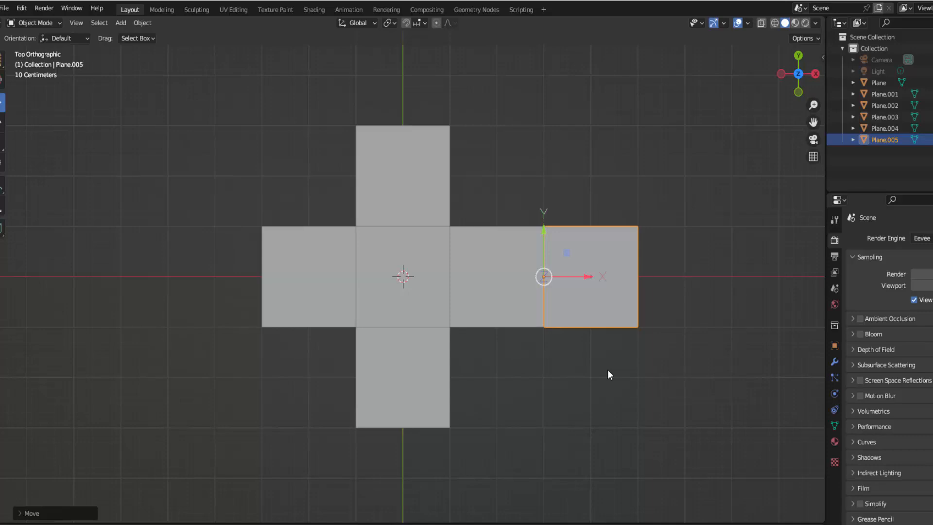
Step: Turn off the origins-only transform option and deselect the outermost plane
left_click(816, 38)
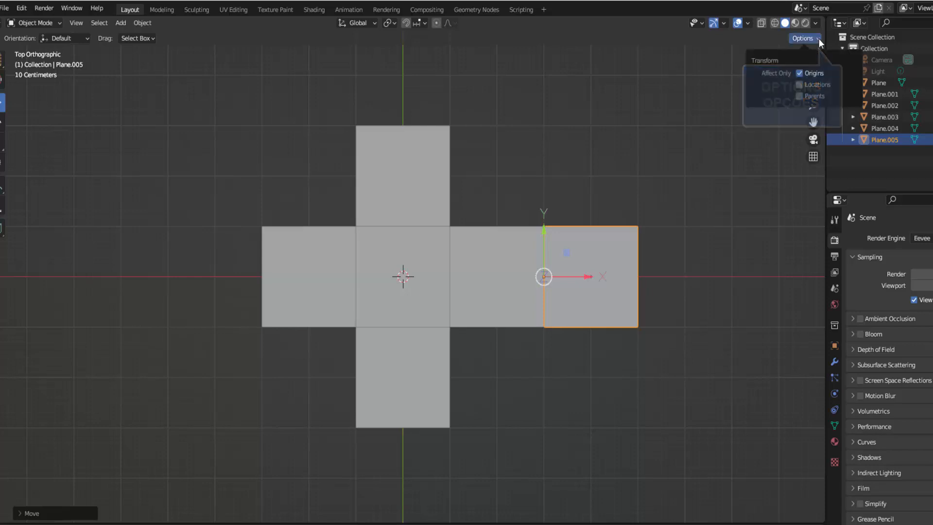
left_click(800, 72)
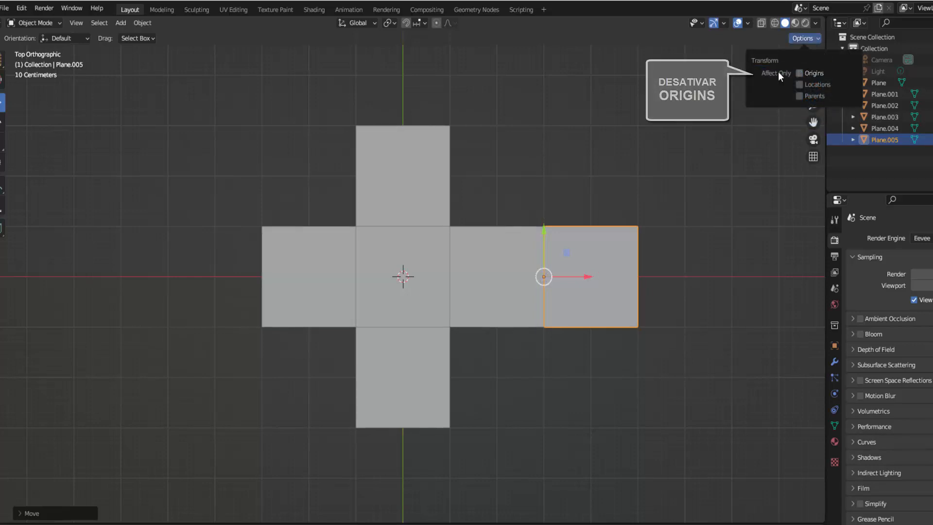
left_click(632, 143)
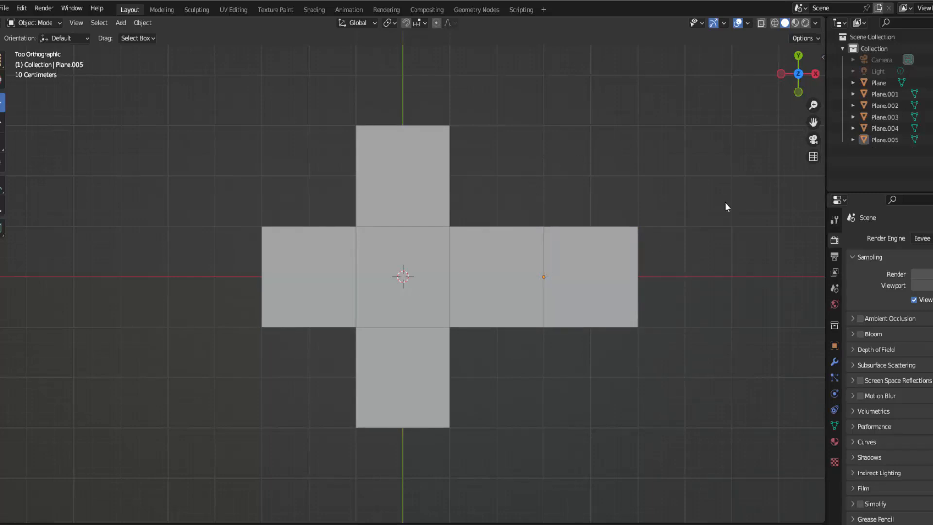
Step: In a perspective view, try rotating the plane on the positive Y side about the X axis around its shifted origin
mouse_move(778, 82)
left_mouse_down()
mouse_move(763, 114)
mouse_move(777, 83)
left_mouse_up()
left_click(467, 239)
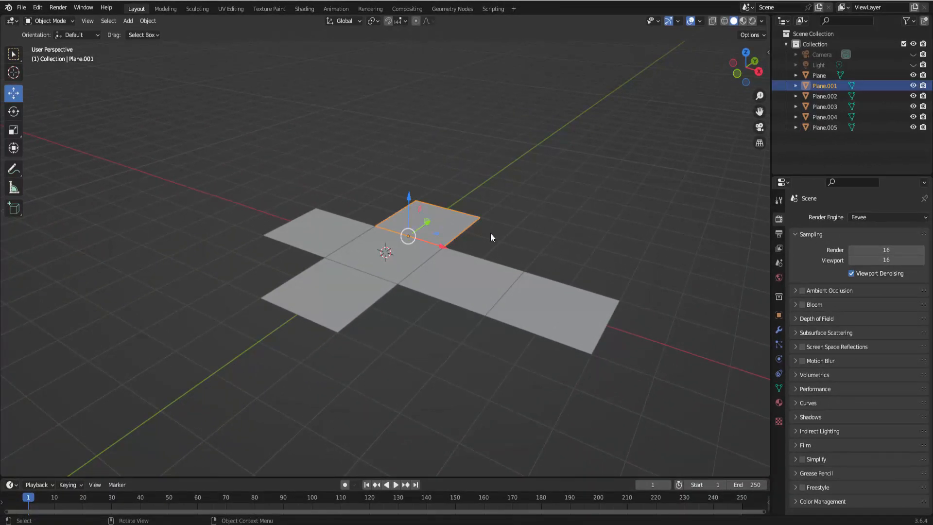
key("r")
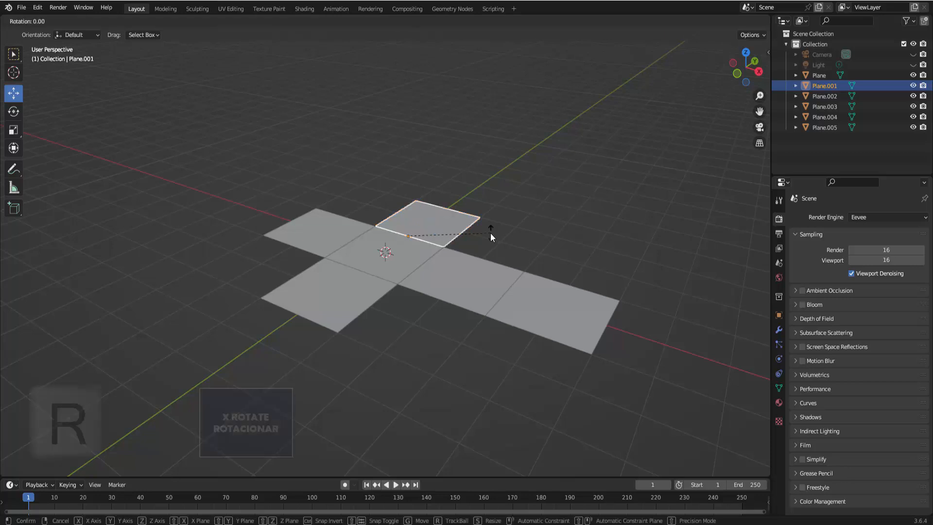
key("x")
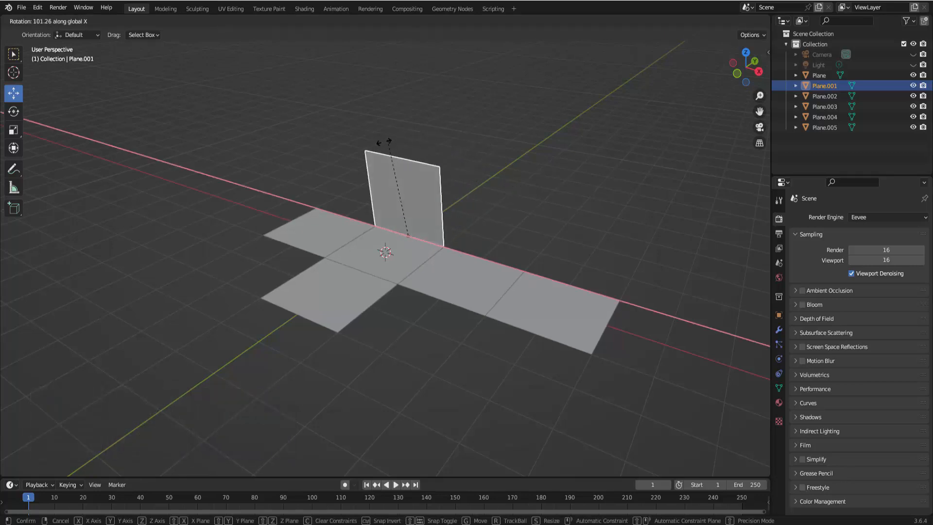
right_click(379, 277)
Step: Try rotating the plane on the negative Y side about the X axis around its shifted origin
left_click(358, 293)
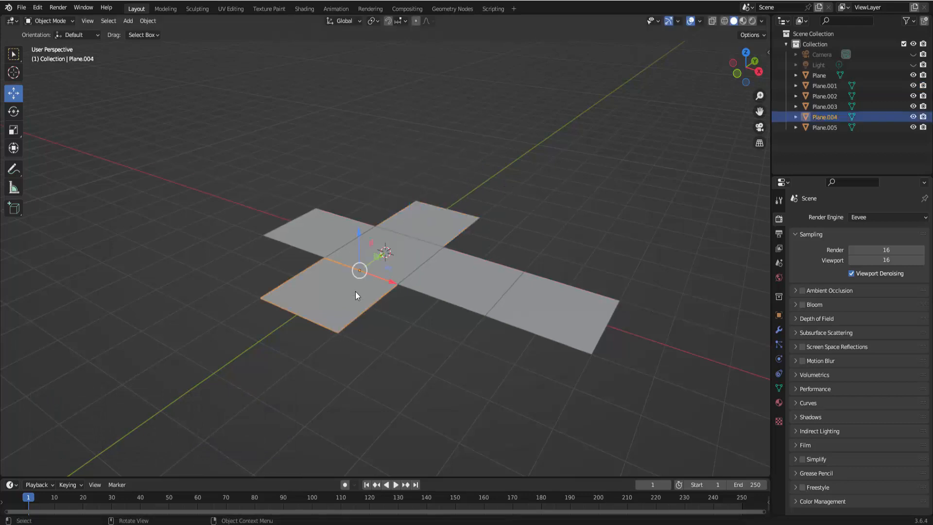
key("r")
key("x")
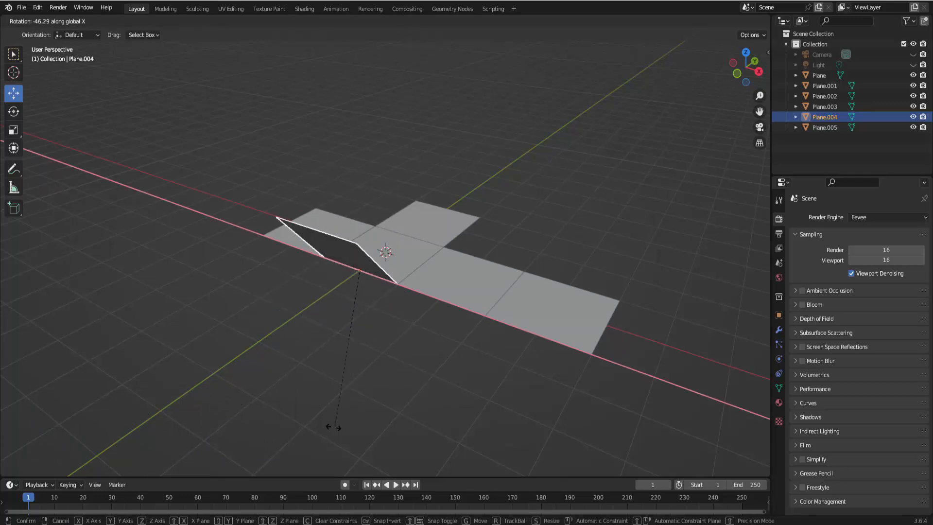
key("Escape")
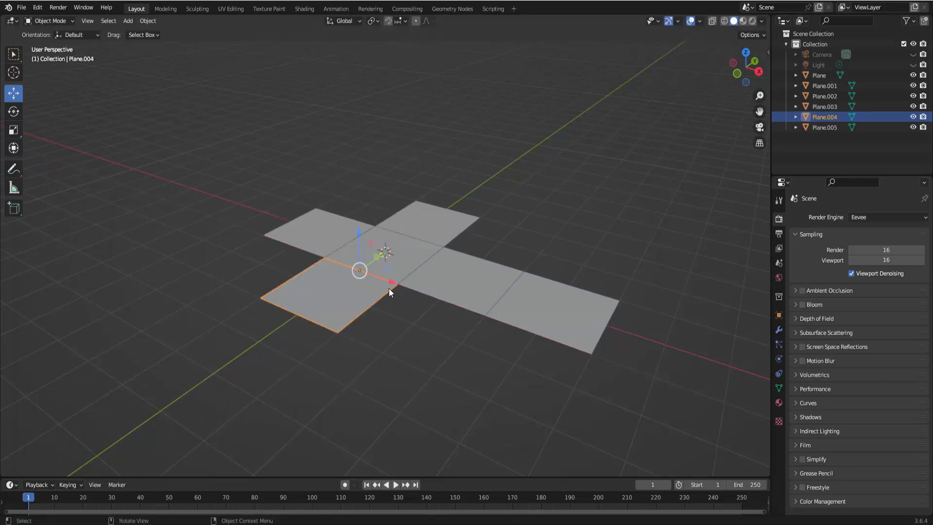
Step: Try rotating the plane adjoining the centre on the positive X side about the Y axis around its shifted origin
left_click(469, 289)
key("r")
key("y")
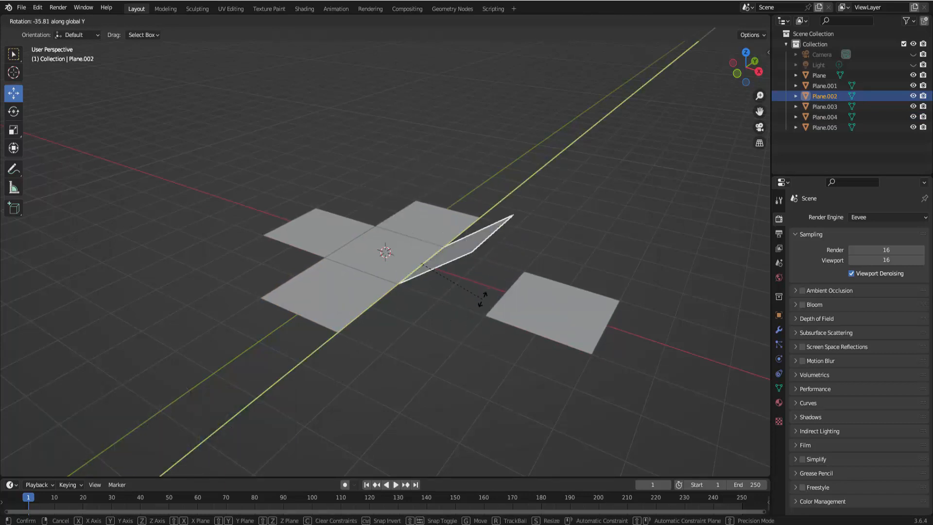
key("Escape")
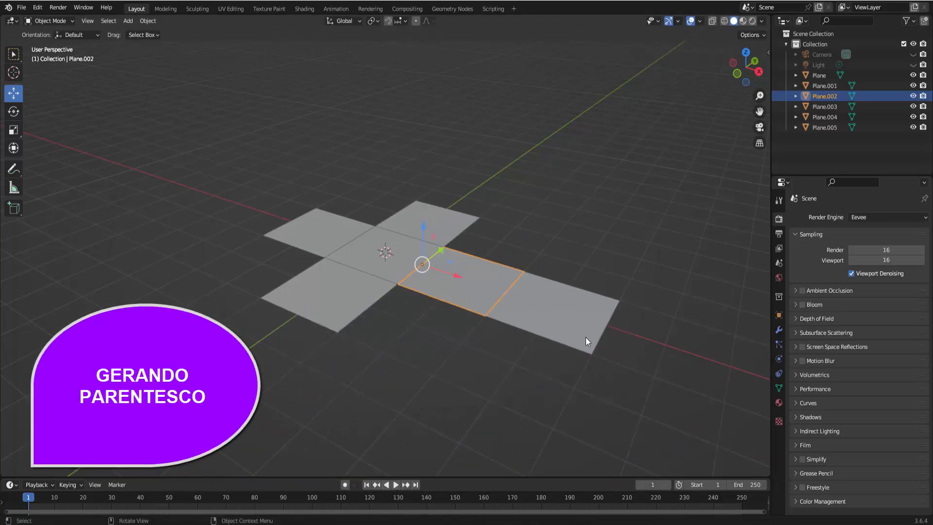
Step: Parent the outermost plane on the positive X side to its inner neighbour, using the Object parent type
left_click(558, 314)
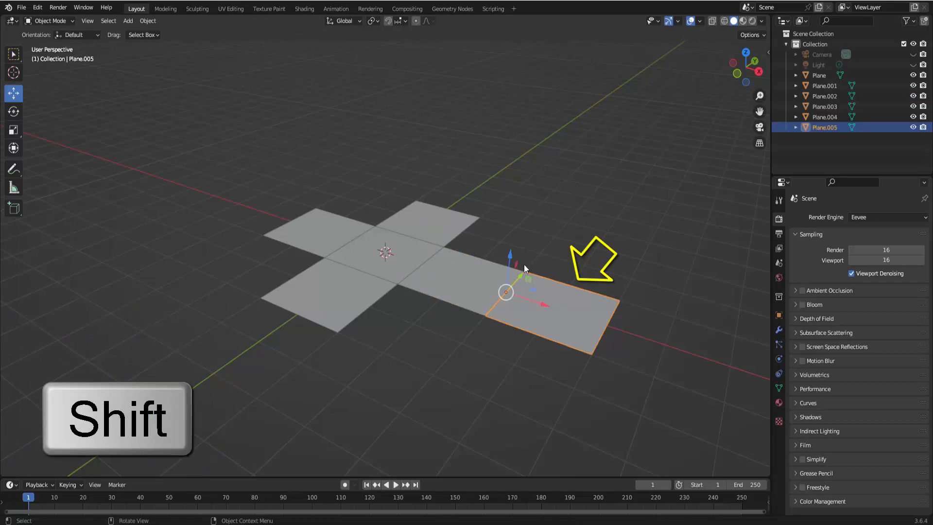
left_click(476, 277, "shift")
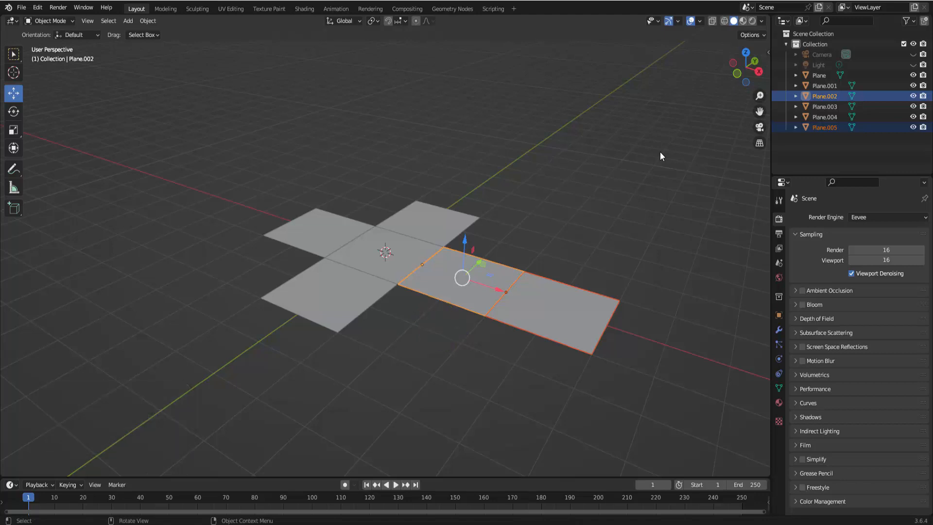
key("ctrl+p")
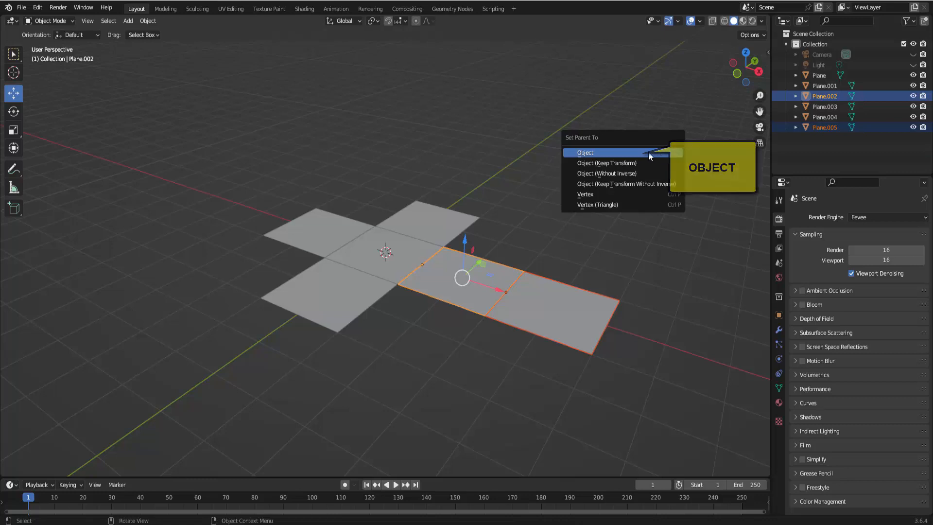
left_click(633, 153)
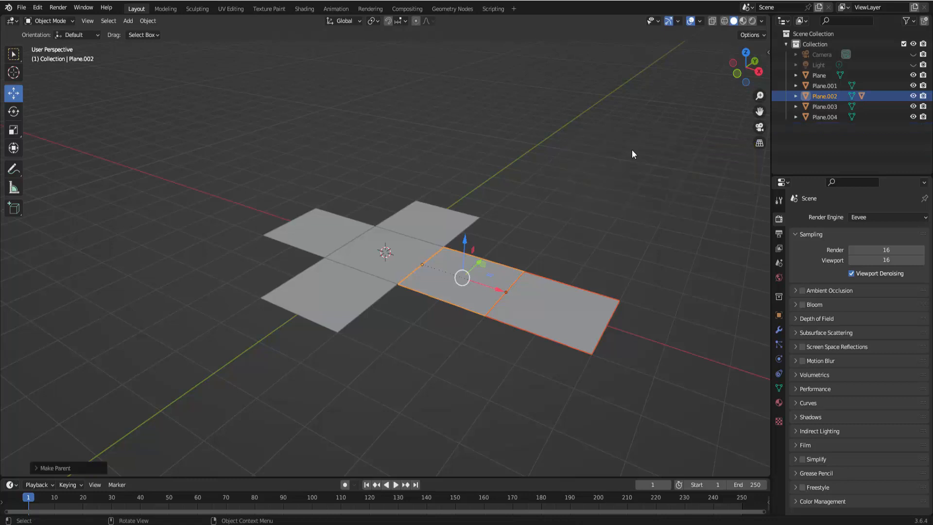
Step: Try rotating the parent plane about the Y axis to test how the outermost plane follows it
left_click(437, 290)
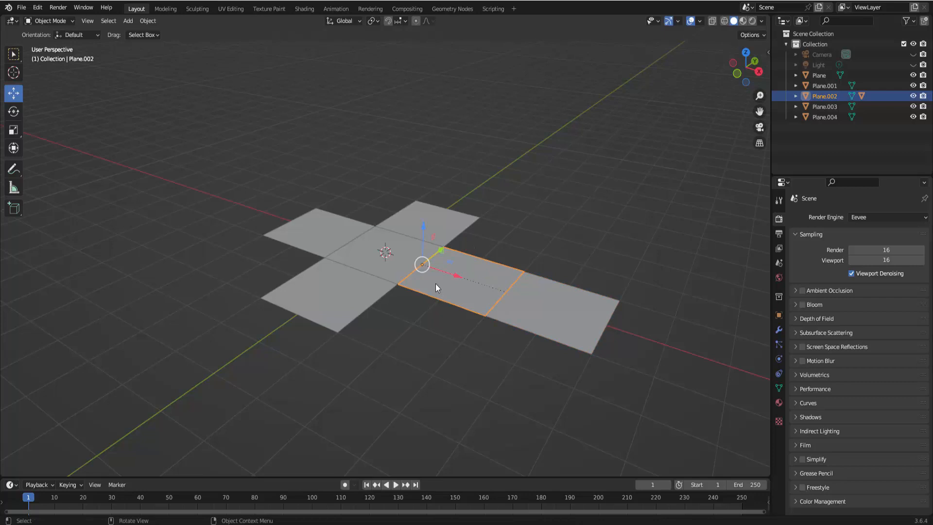
key("r")
key("y")
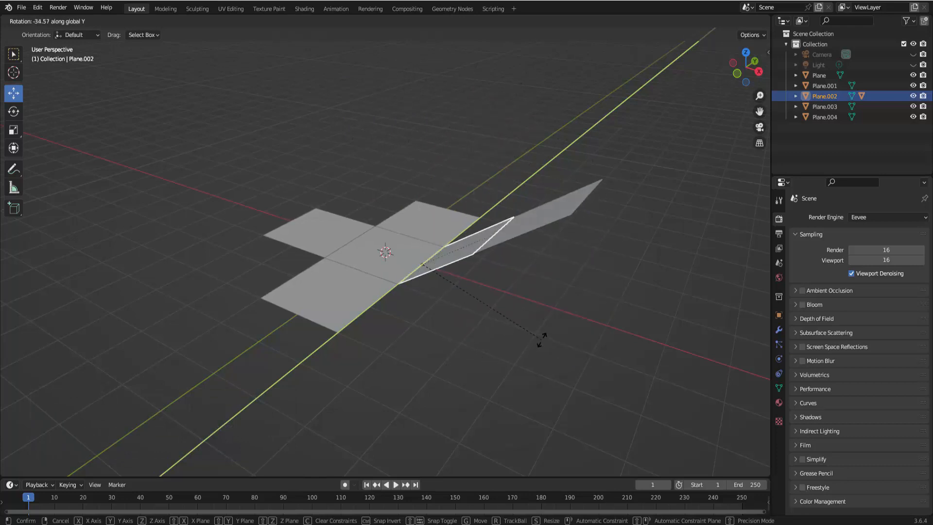
key("Escape")
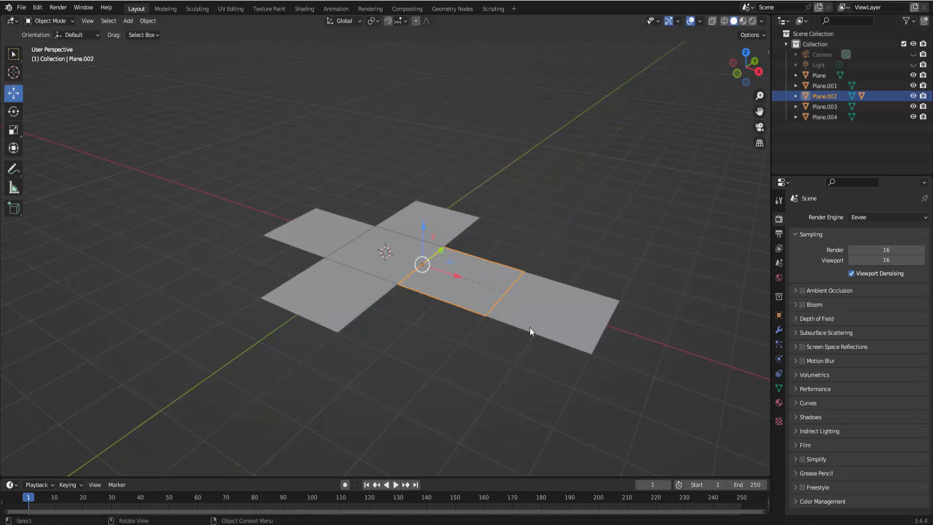
Step: Enlarge the timeline area beneath the 3D viewport and frame the planes for animating
scroll(529, 328, "down", 1)
middle_click_drag(550, 337, 578, 334)
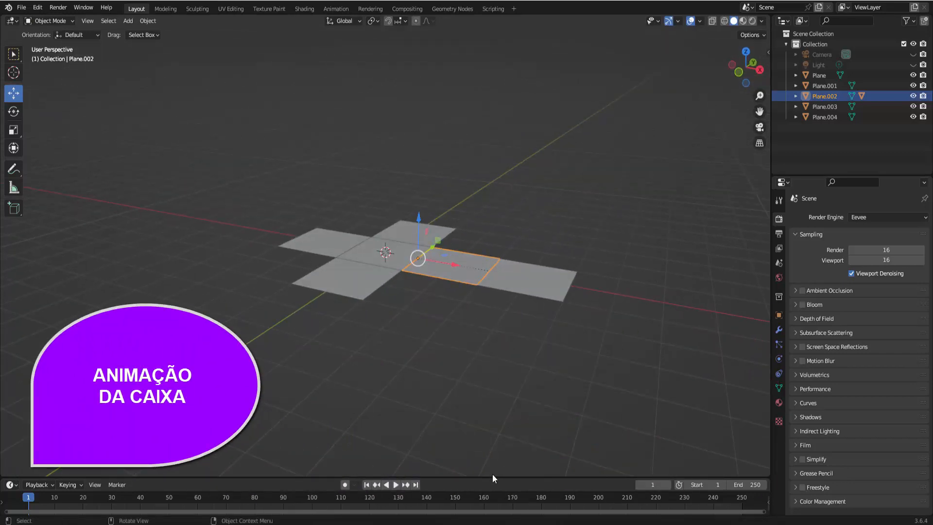
left_click_drag(492, 477, 492, 411)
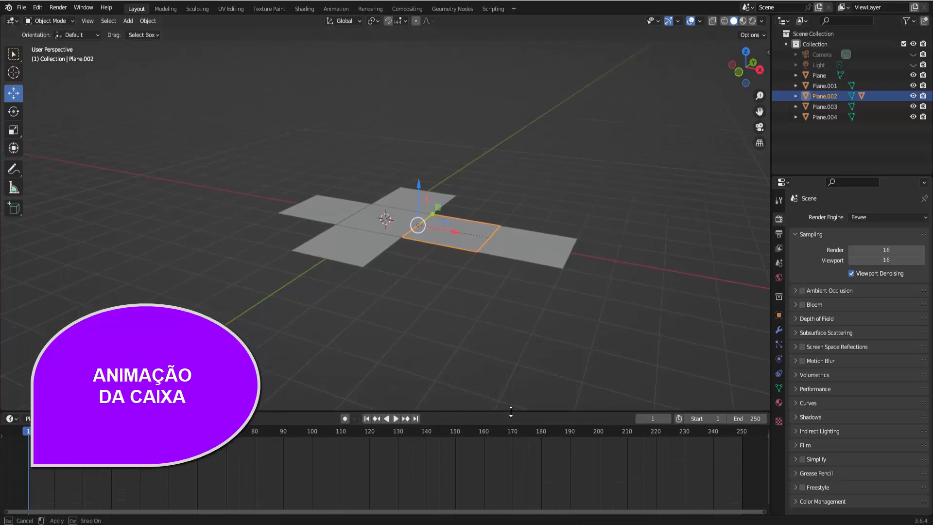
scroll(411, 308, "up", 3)
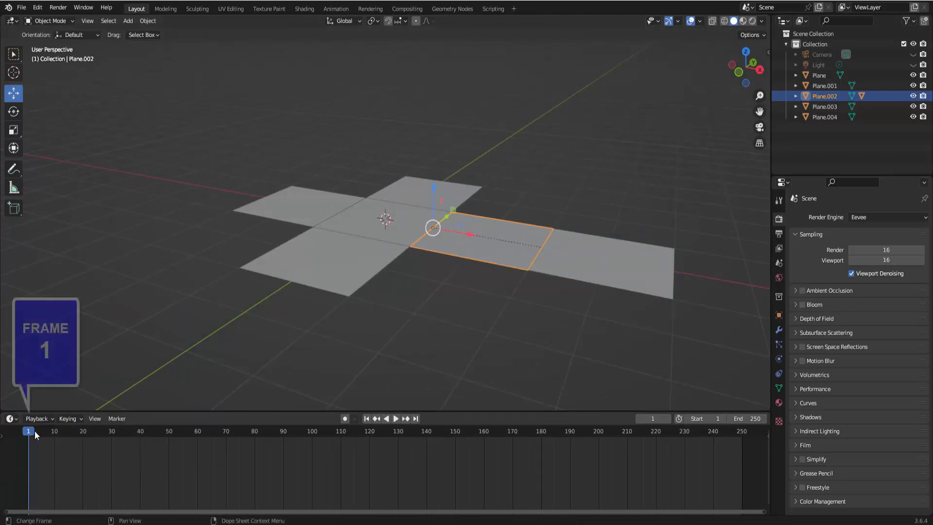
Step: Insert a Rotation keyframe for all six flat planes at frame 1, and clear the selection
left_click(296, 214)
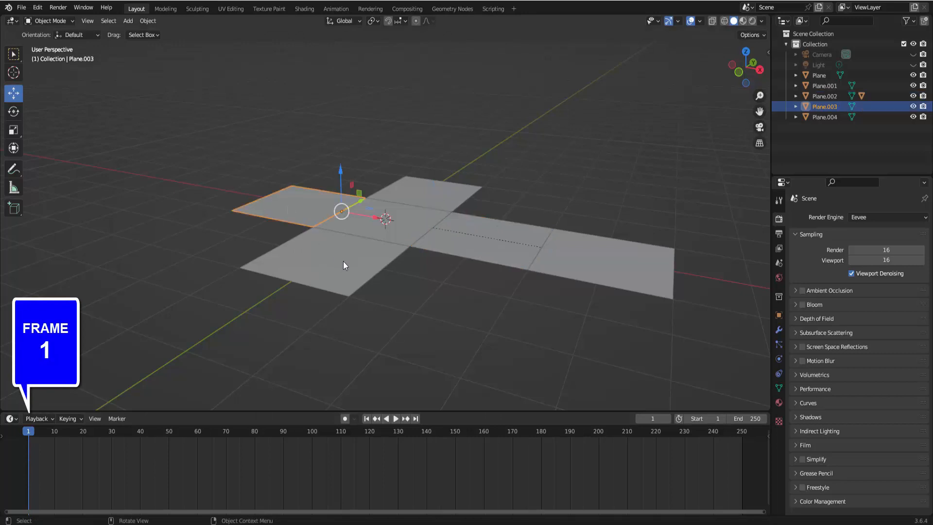
left_click_drag(226, 146, 704, 340)
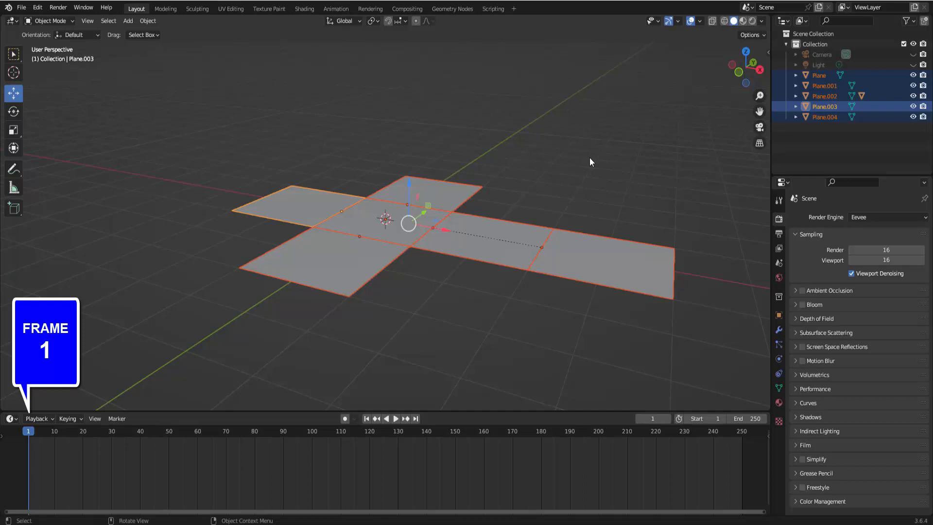
key("i")
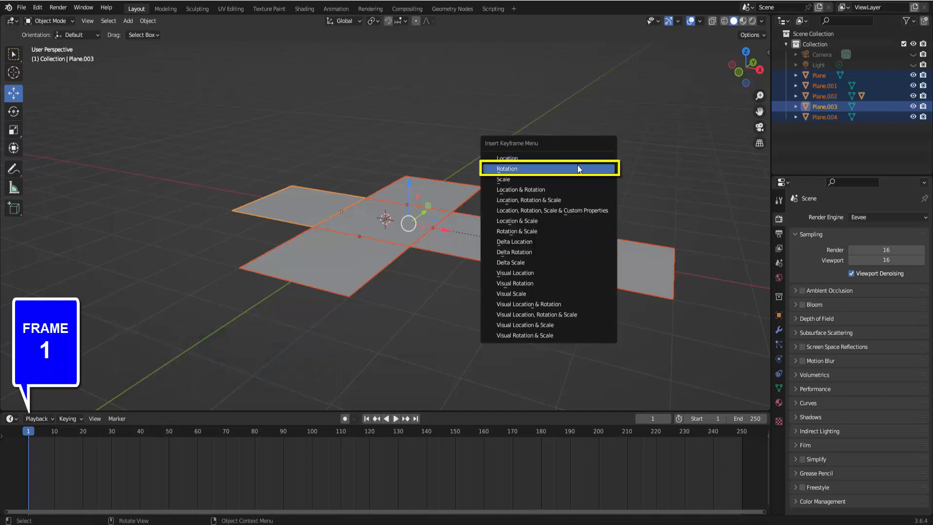
left_click(536, 168)
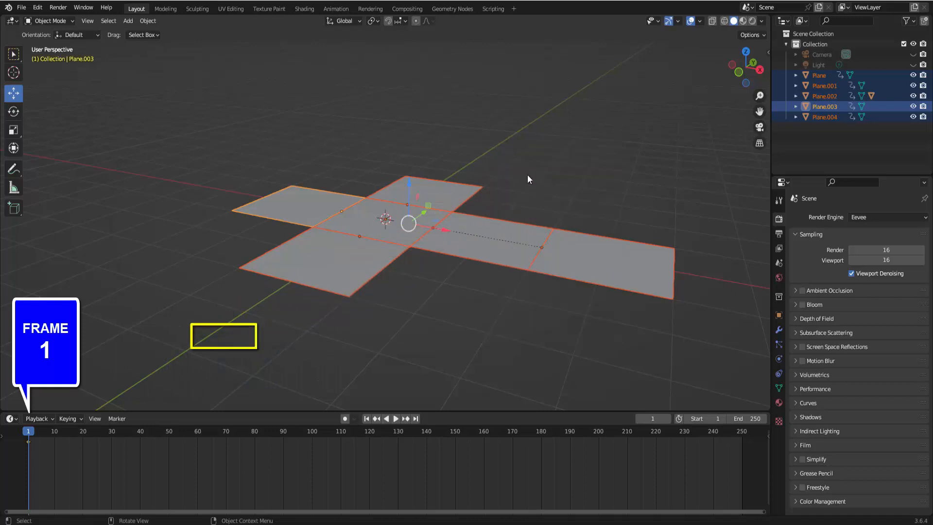
left_click(453, 299)
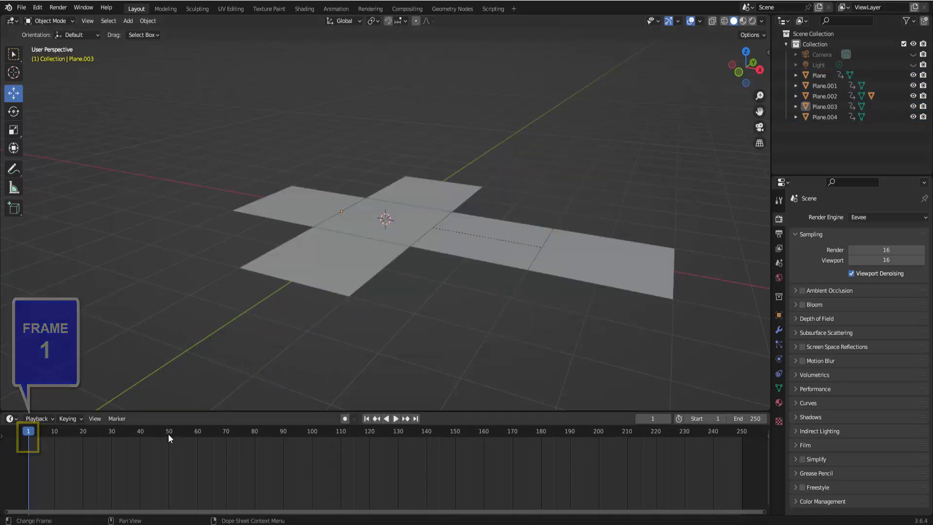
Step: At frame 50, rotate the plane on the positive Y side 90° about the X axis
left_click(168, 432)
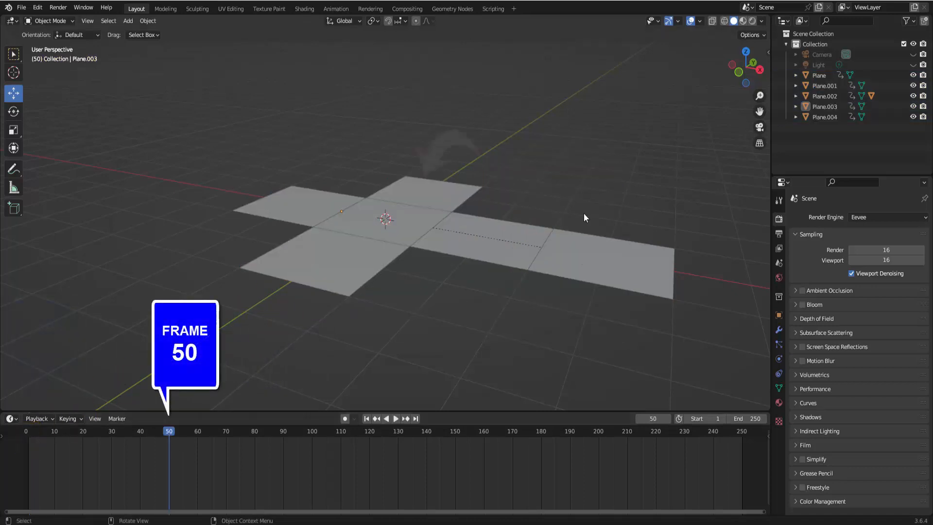
left_click(432, 190)
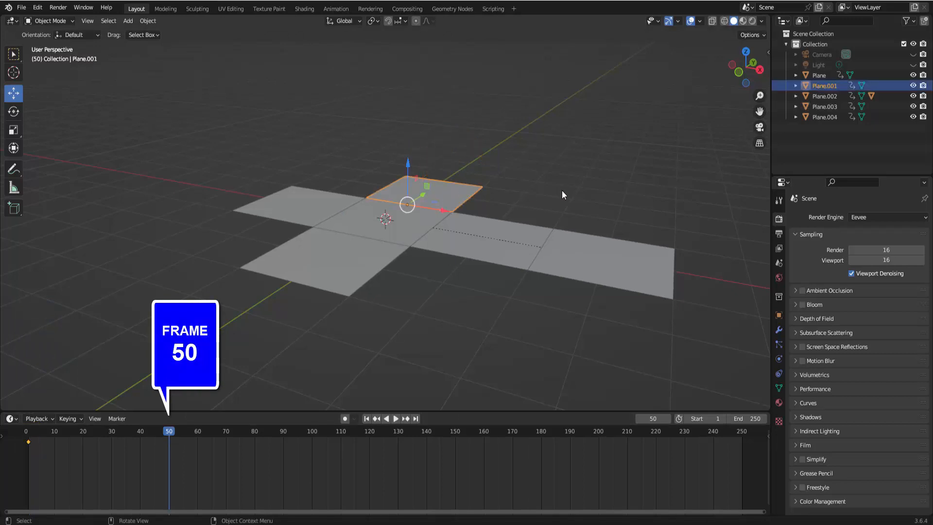
key("r")
key("x")
key("9")
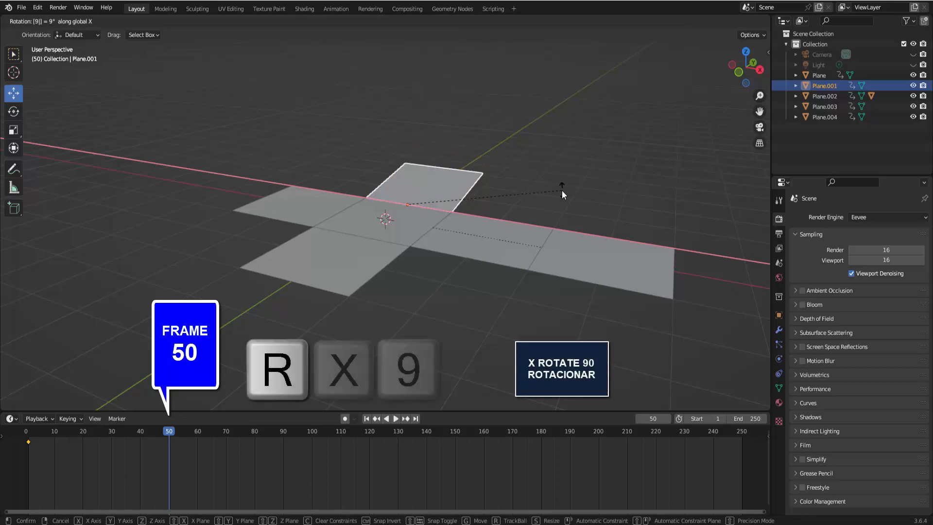
key("0")
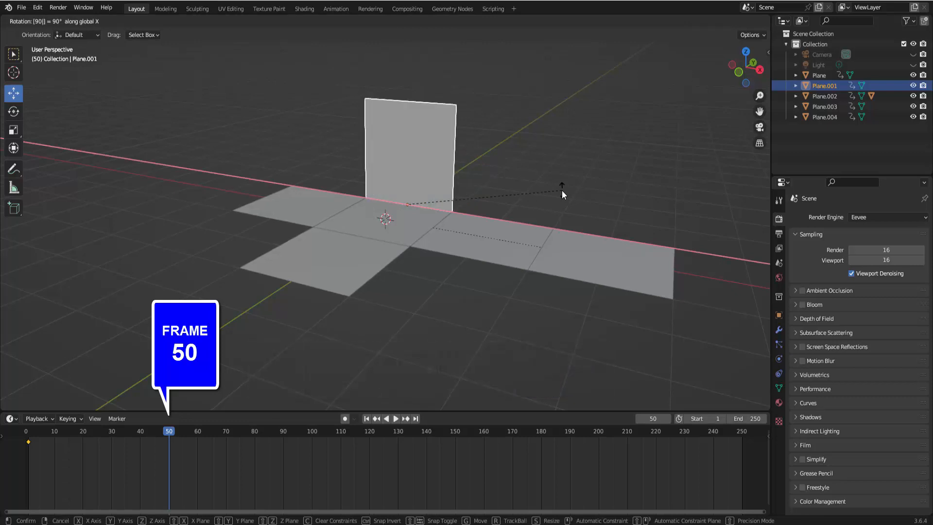
key("Return")
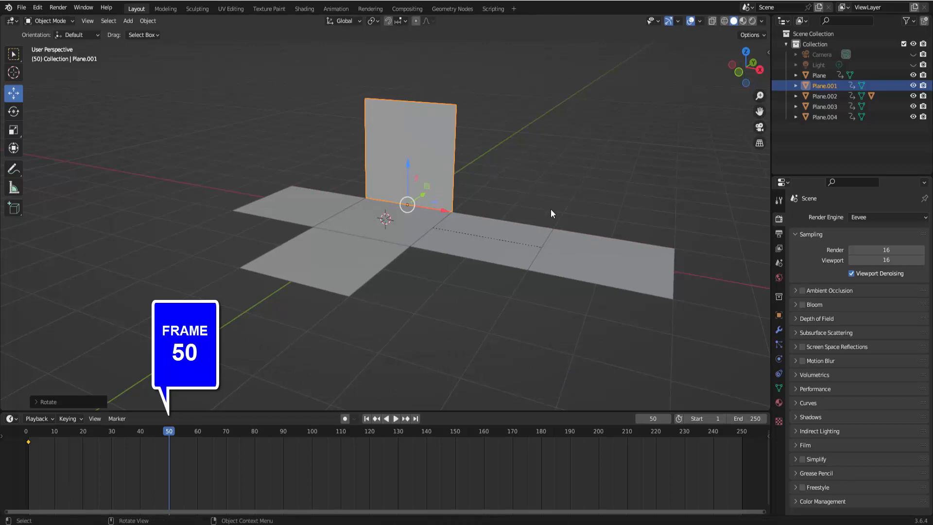
Step: Rotate the plane on the negative Y side -90° about the X axis at frame 50
left_click(359, 264)
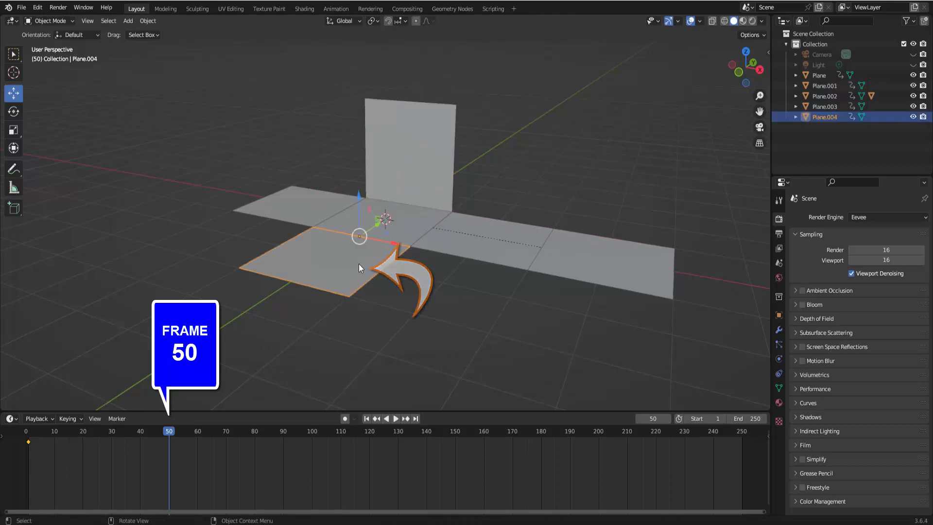
key("r")
key("x")
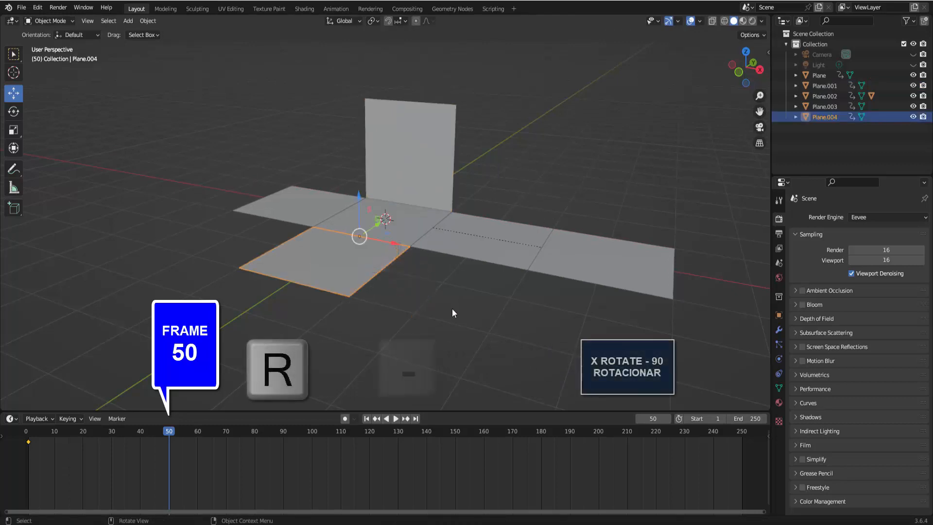
key("minus")
key("9")
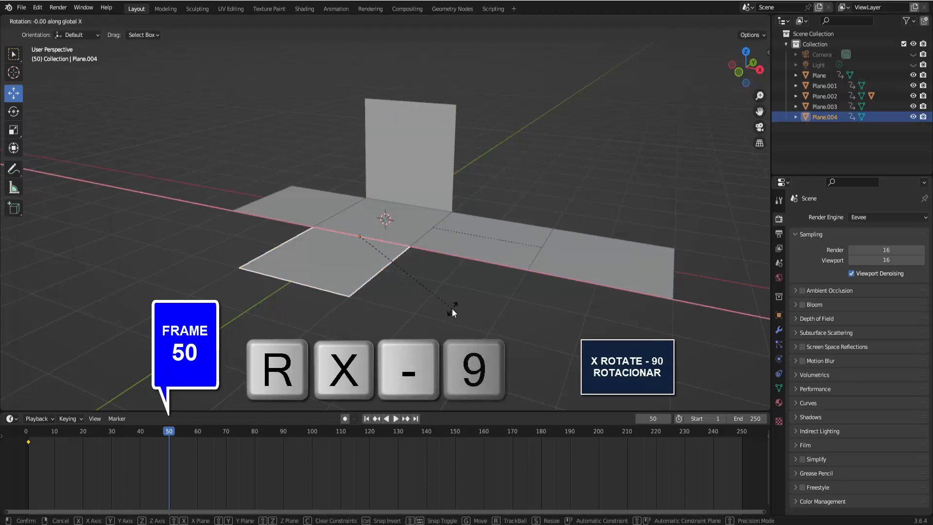
key("0")
key("9")
key("0")
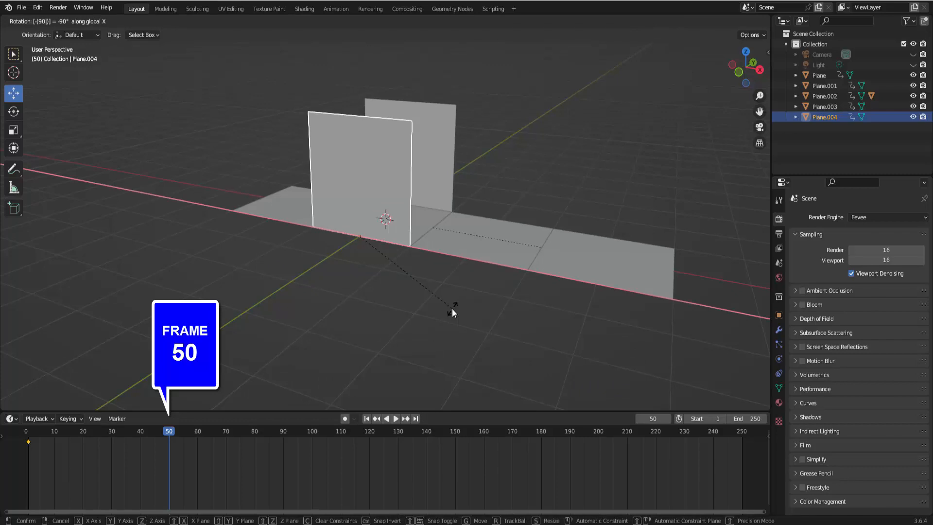
key("Return")
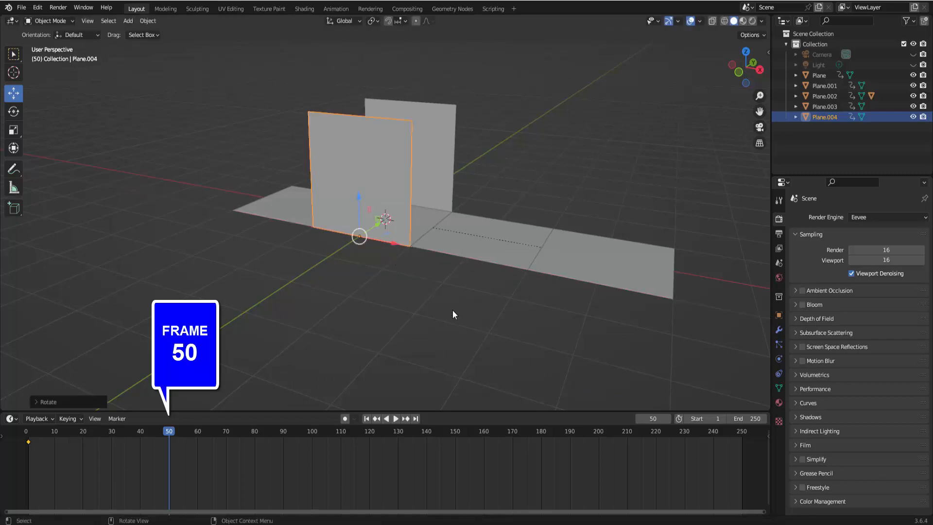
Step: Insert a Rotation keyframe for all six planes at frame 50
left_click_drag(207, 58, 701, 342)
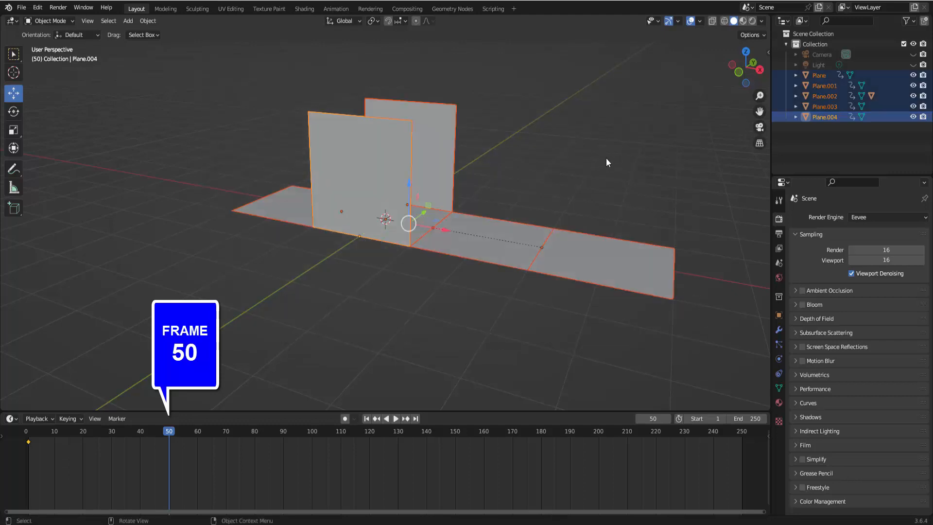
key("i")
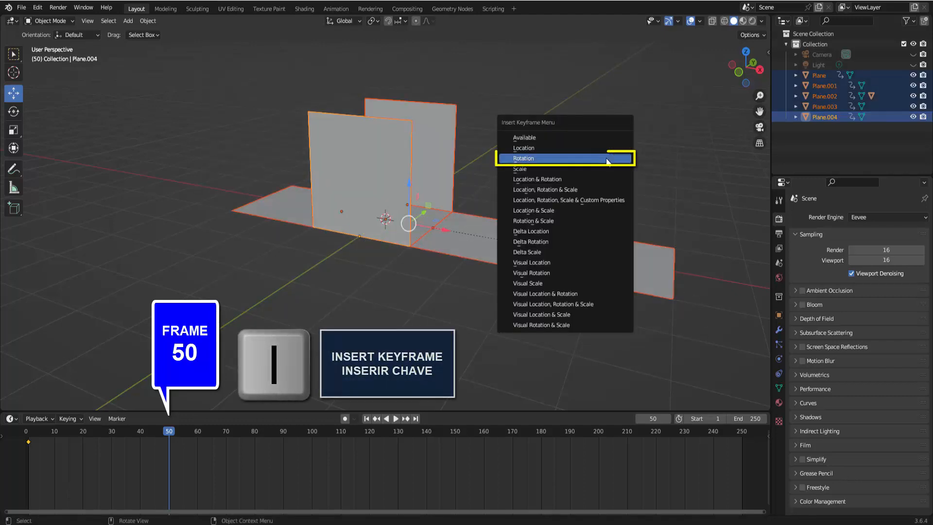
left_click(606, 159)
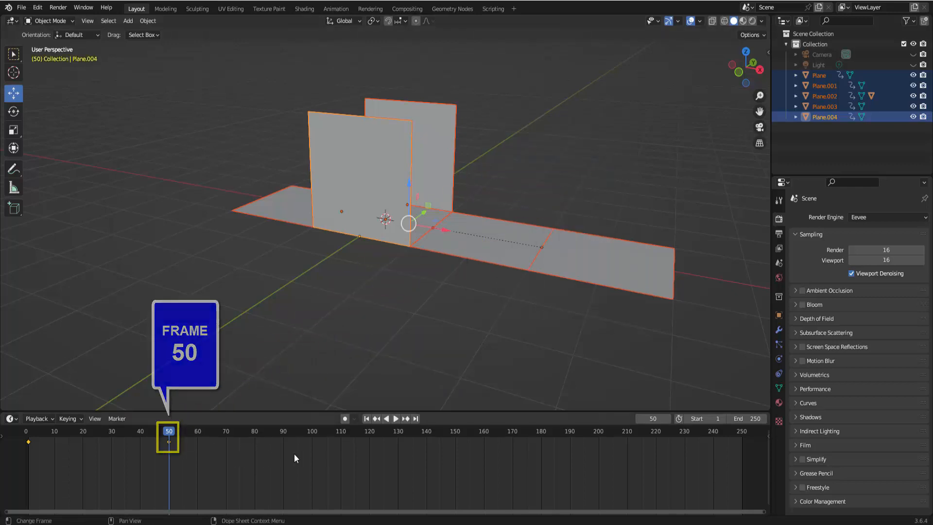
Step: At frame 100, rotate the plane on the negative X side 90° about the Y axis
left_click(312, 432)
left_click(298, 217)
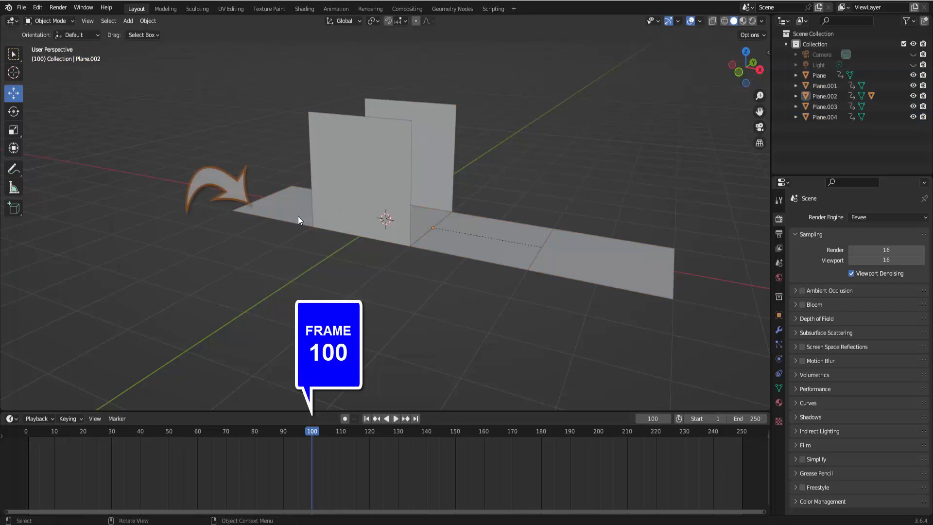
left_click(298, 219)
middle_click_drag(299, 219, 265, 220)
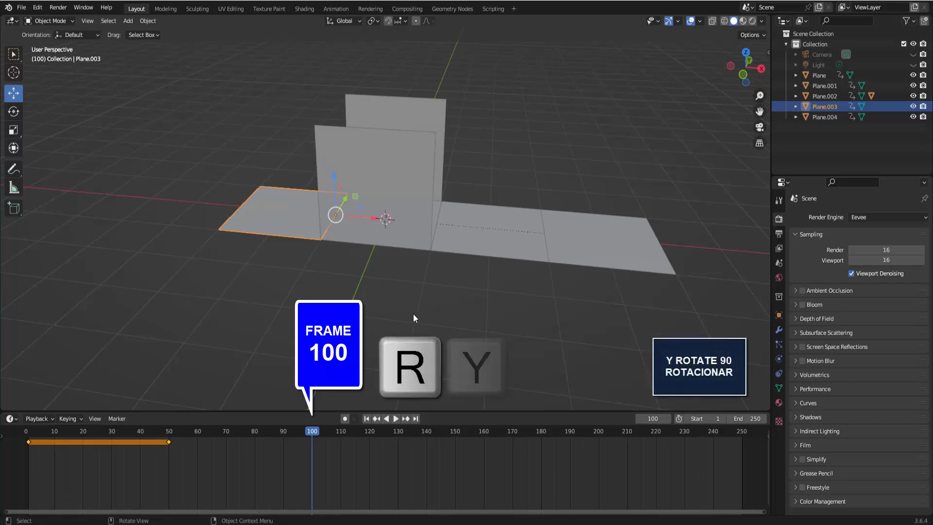
key("r")
key("y")
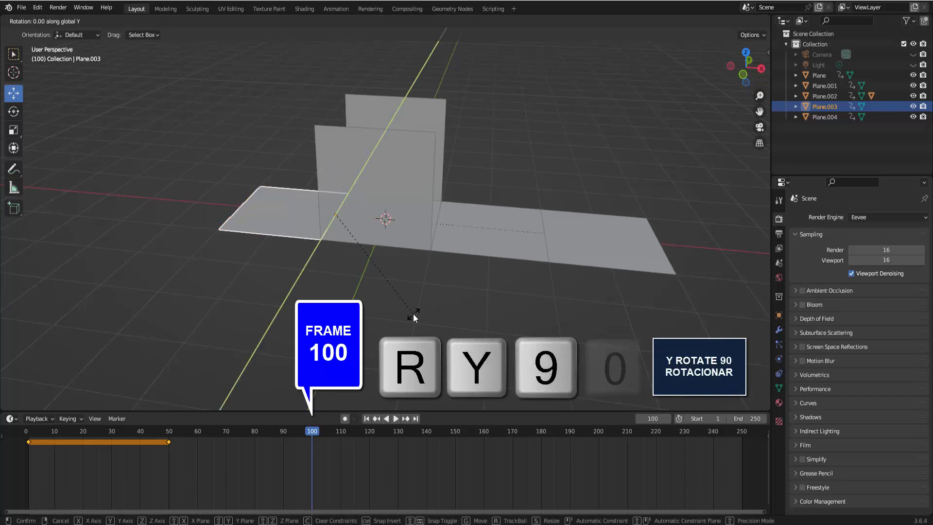
type("9")
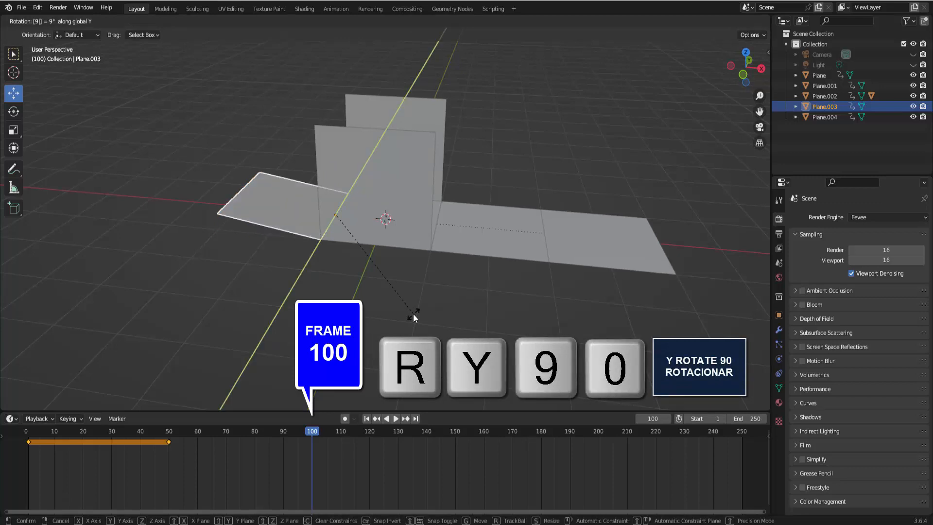
type("0")
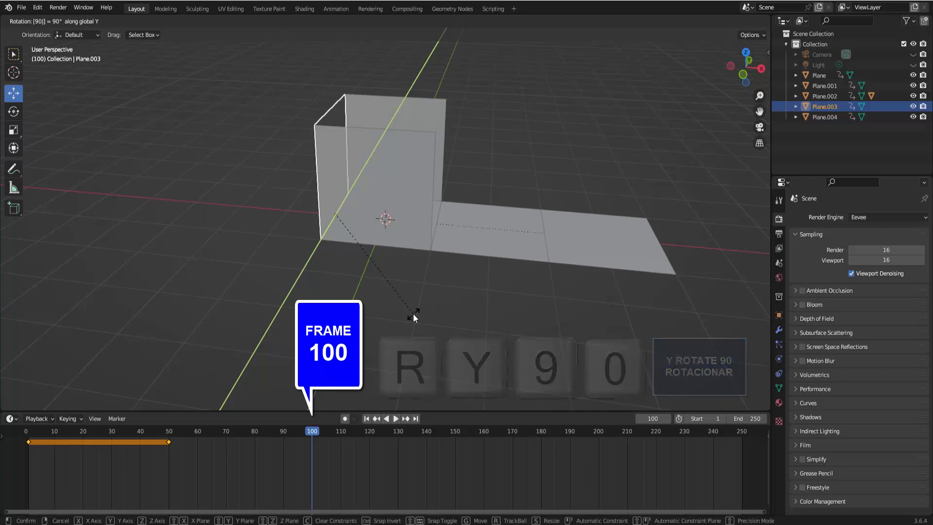
key("Return")
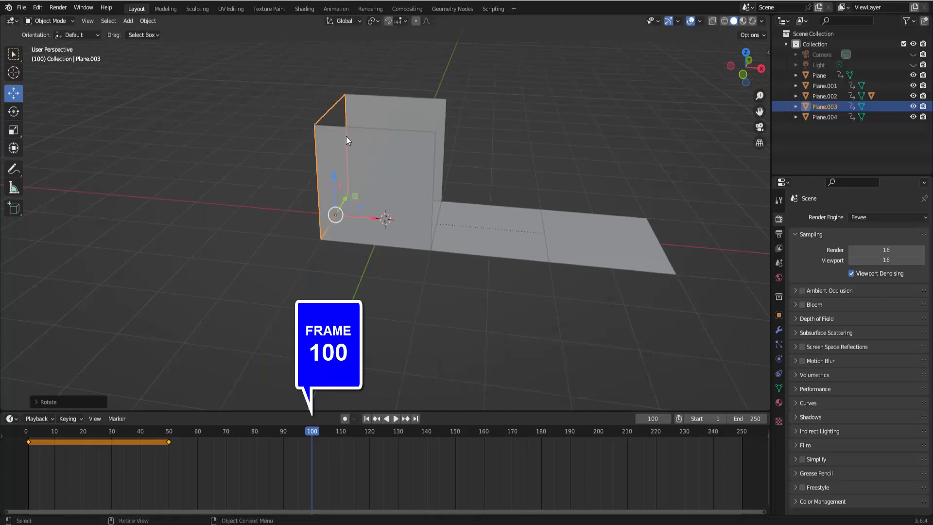
Step: Rotate the plane adjoining the base on the positive X side -90° about the Y axis at frame 100
left_click(505, 243)
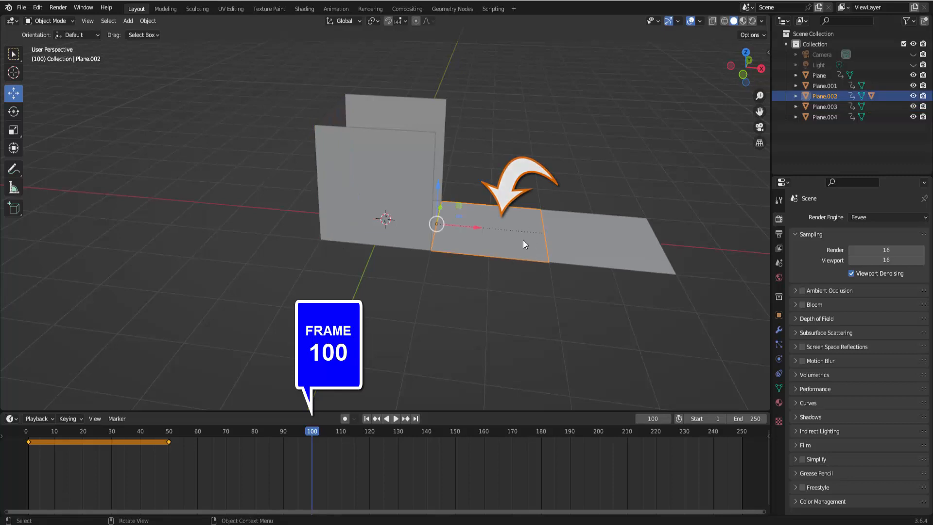
key("r")
type("y")
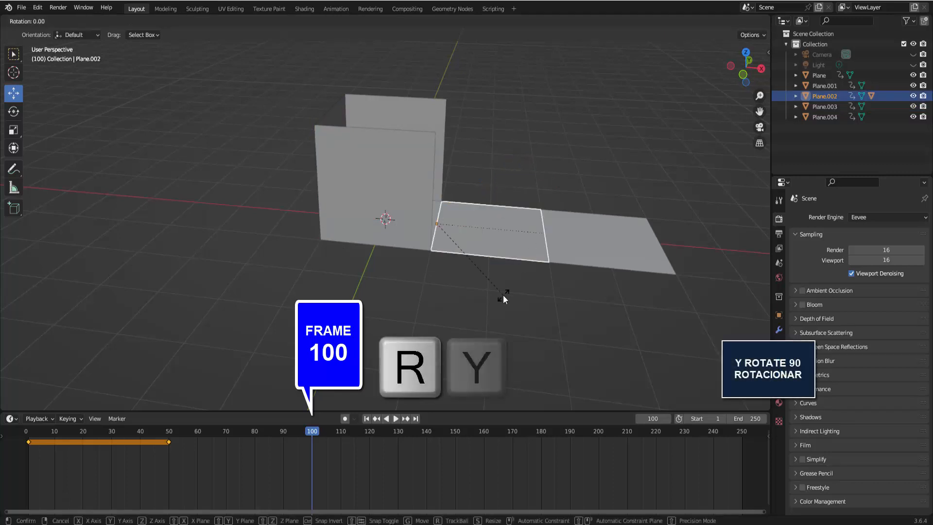
type("-90")
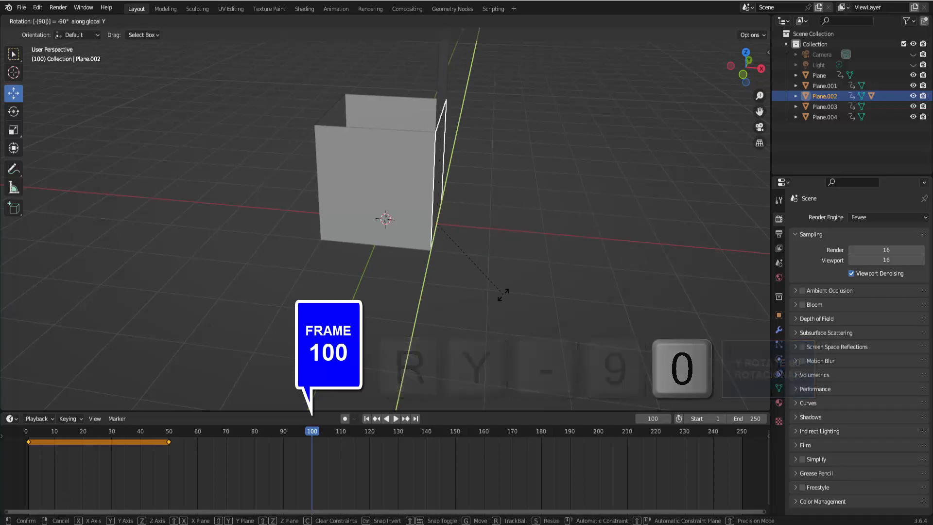
left_click(511, 236)
Step: Insert a Rotation keyframe for all six planes at frame 100
scroll(512, 238, "down", 3)
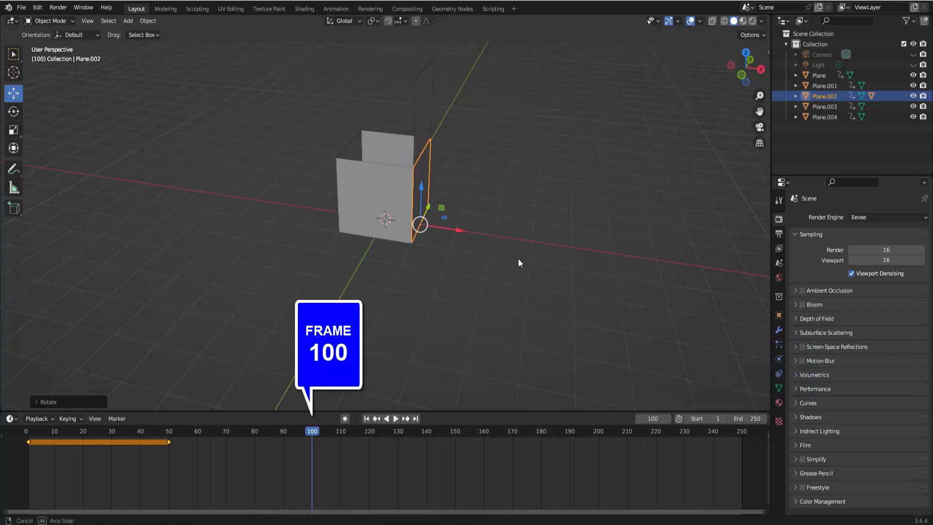
middle_click_drag(519, 259, 512, 261)
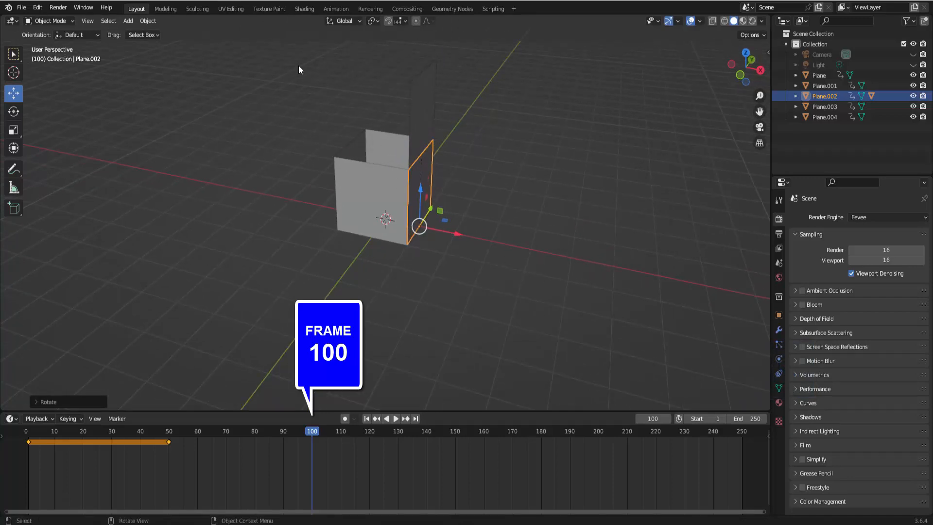
left_click_drag(296, 61, 498, 269)
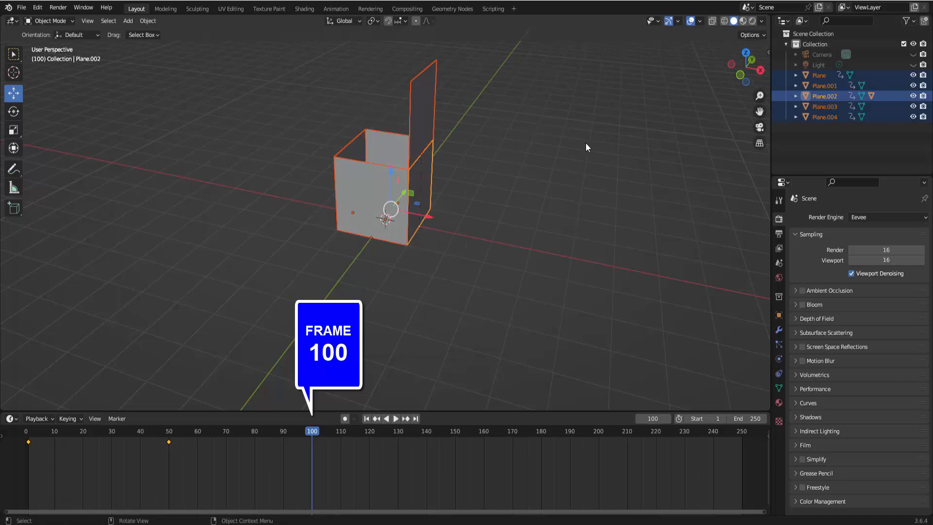
key("i")
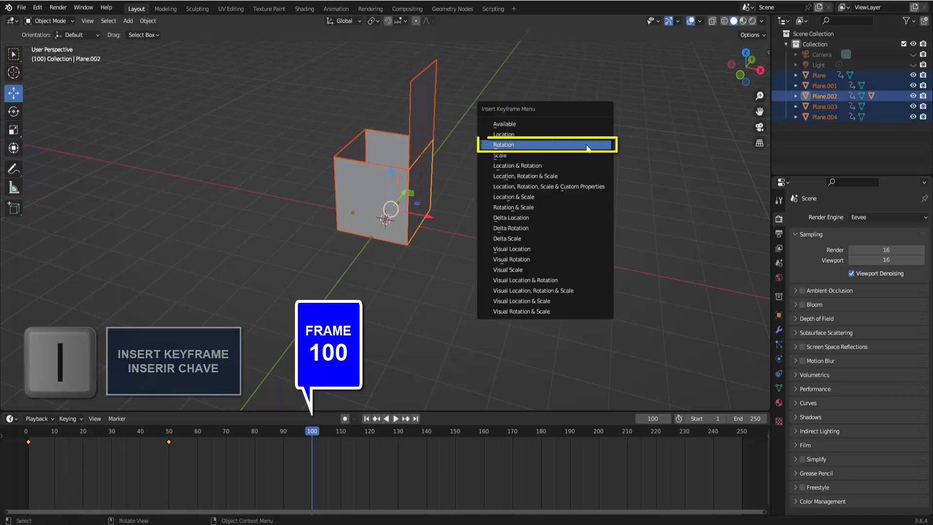
left_click(587, 145)
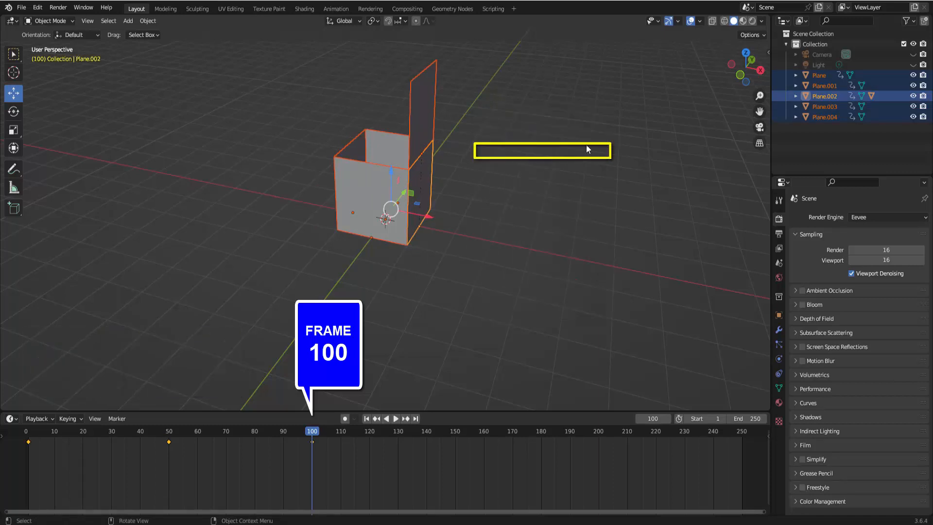
Step: At frame 160, rotate the upright lid plane -90° about the Y axis to close the box
left_click(482, 431)
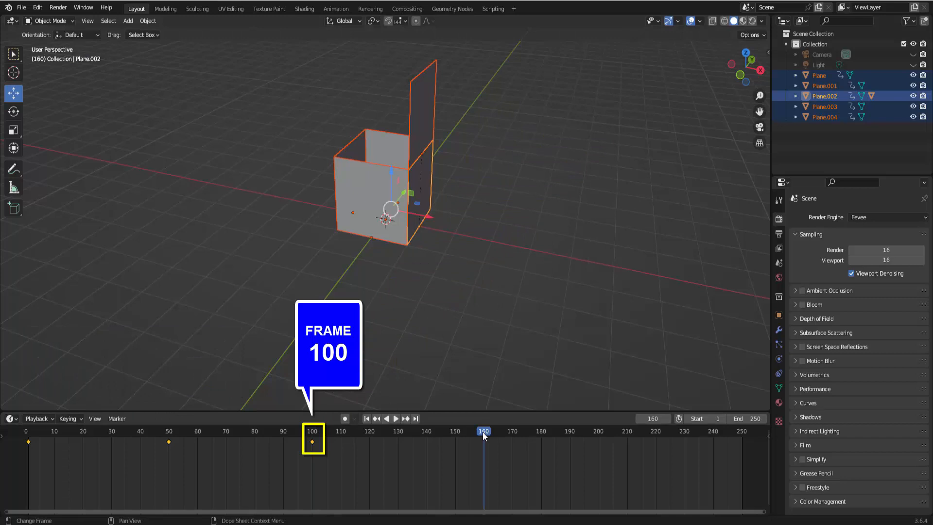
left_click(425, 99)
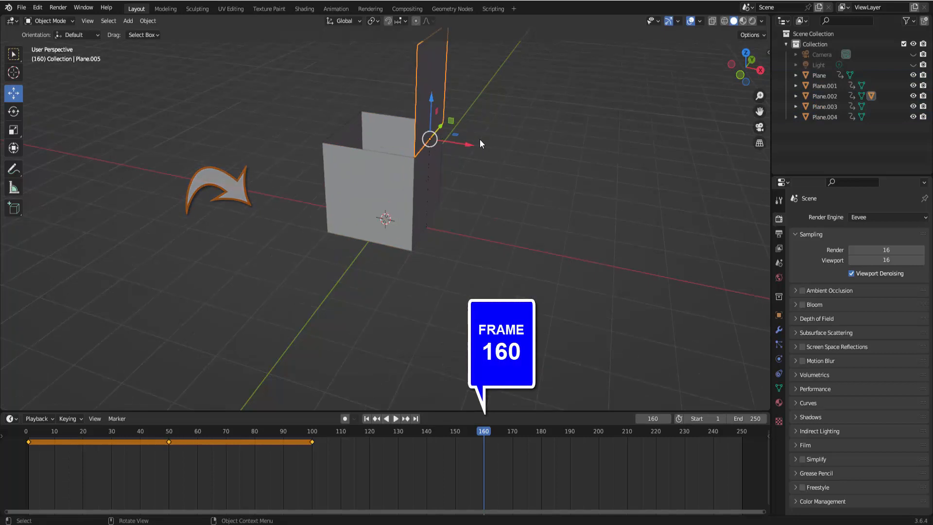
scroll(480, 139, "down", 2)
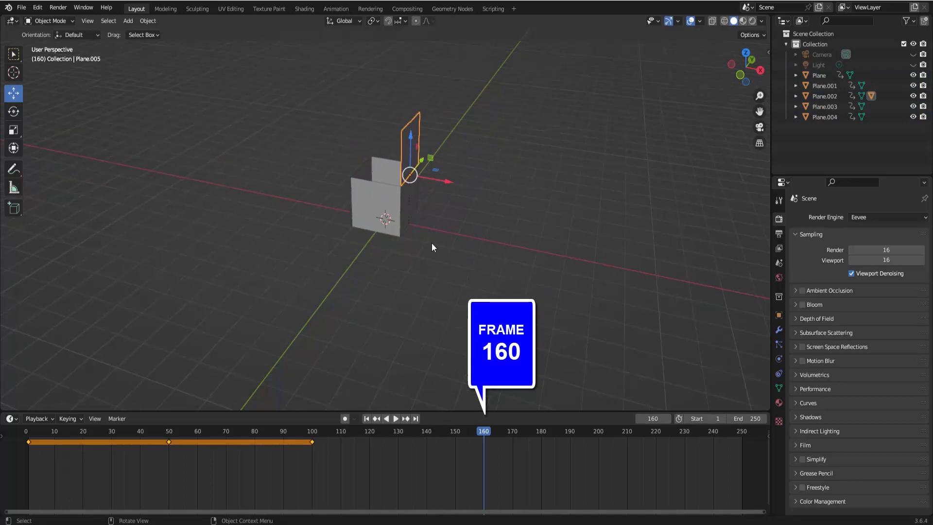
scroll(432, 245, "up", 1)
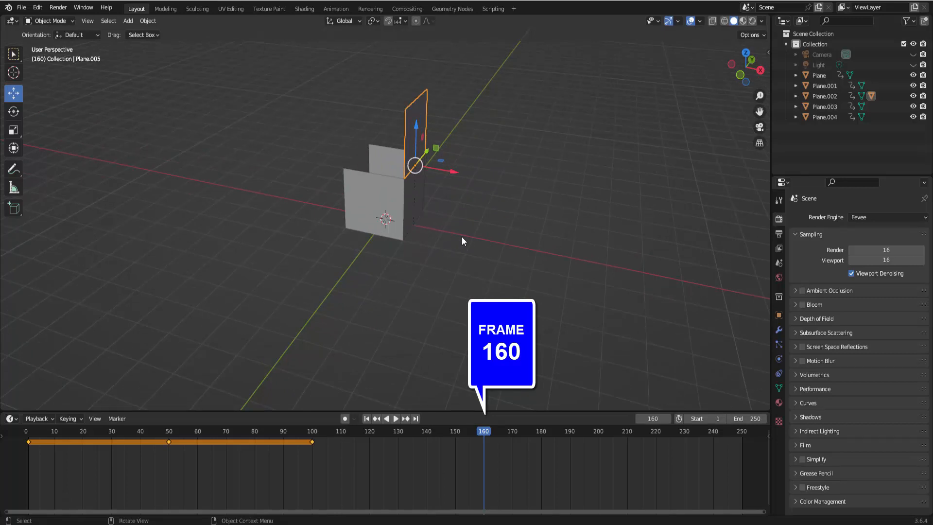
key("r")
type("y")
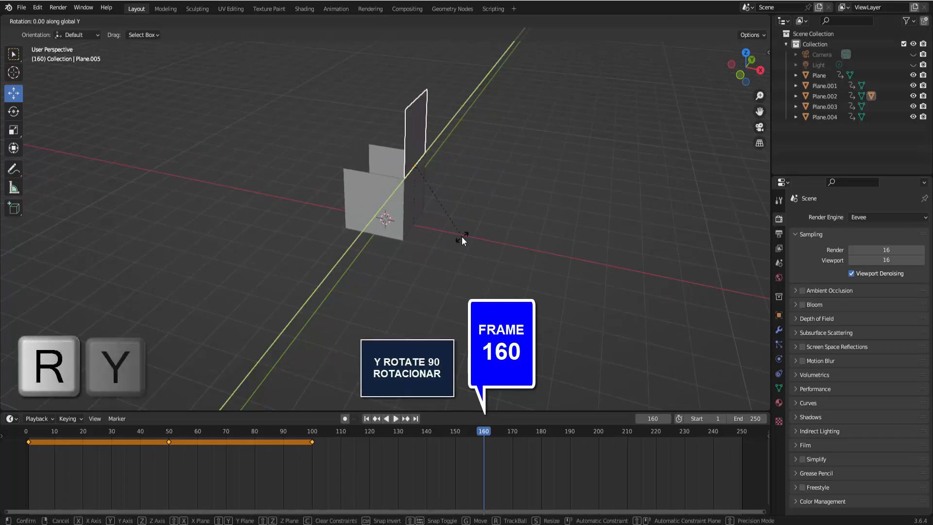
type("-90")
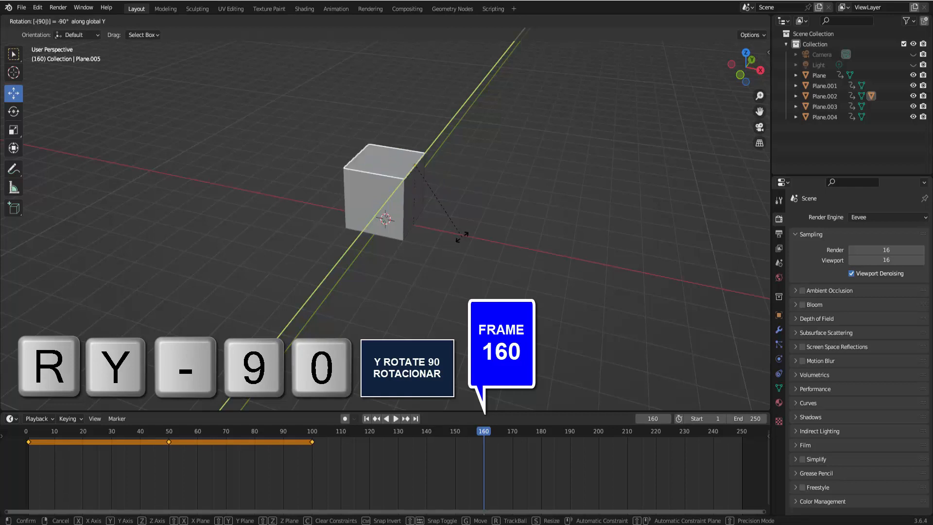
left_click(462, 237)
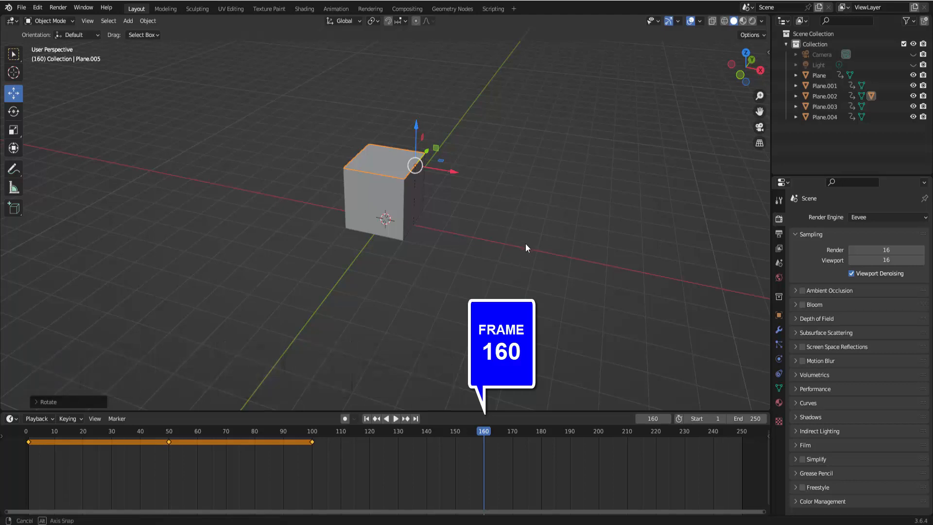
Step: Insert a Rotation keyframe for all six planes at frame 160
middle_click_drag(526, 247, 504, 252)
left_click_drag(298, 103, 484, 296)
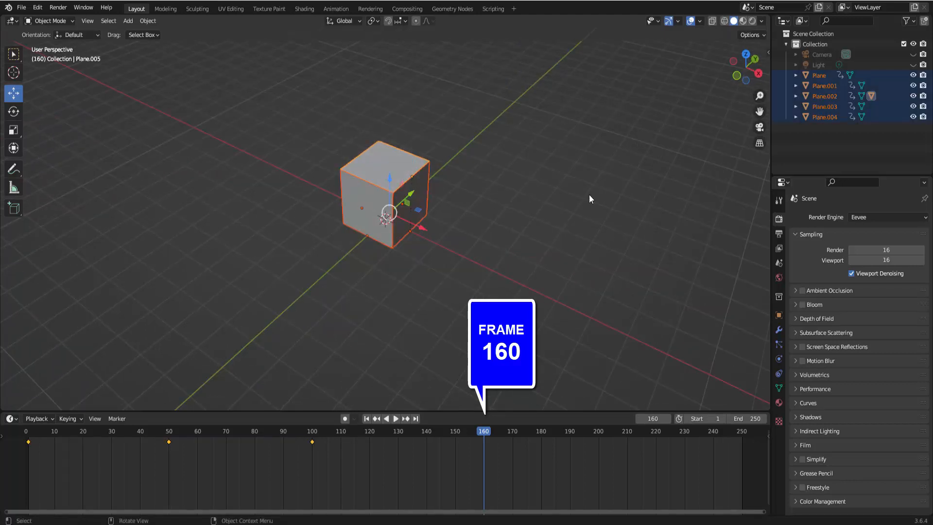
key("i")
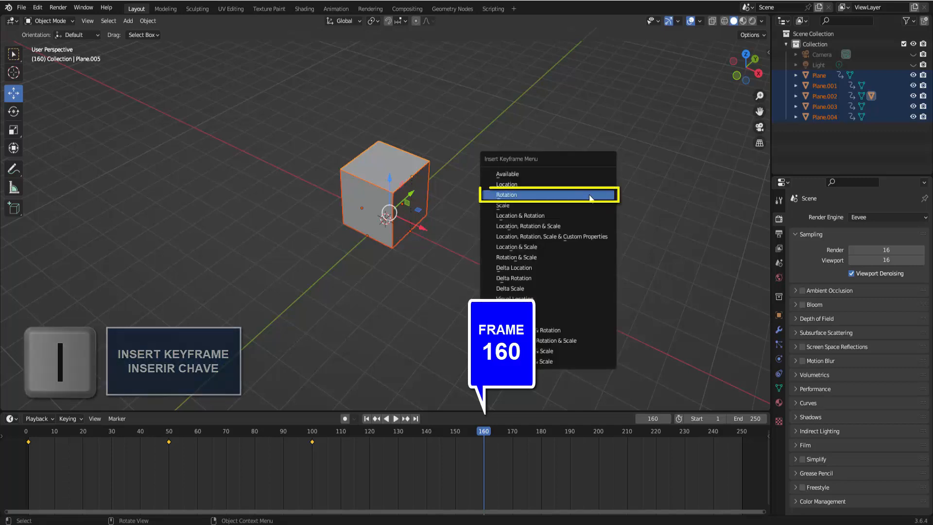
left_click(589, 194)
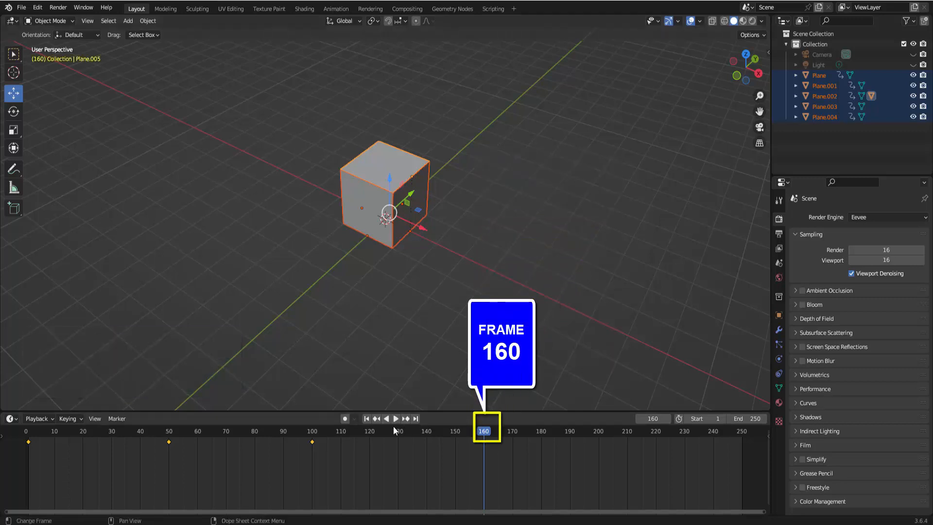
Step: Play the folding animation from frame 1 and stop it once the box has closed
left_click(368, 418)
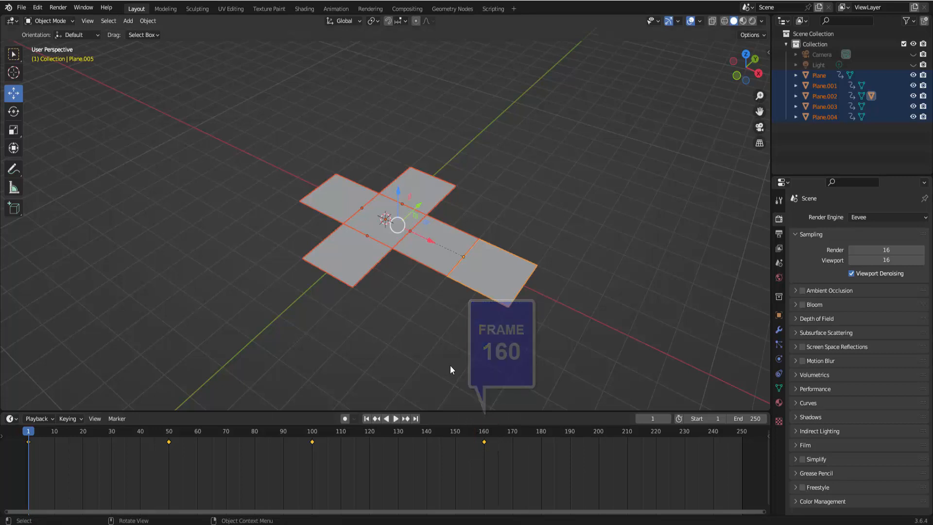
left_click(396, 418)
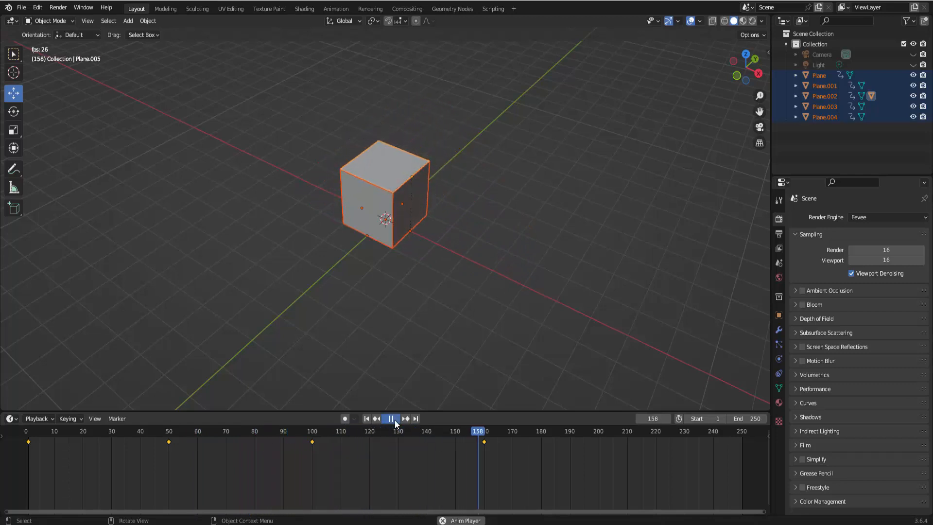
left_click(395, 420)
middle_click_drag(467, 354, 418, 350)
scroll(459, 265, "up", 4)
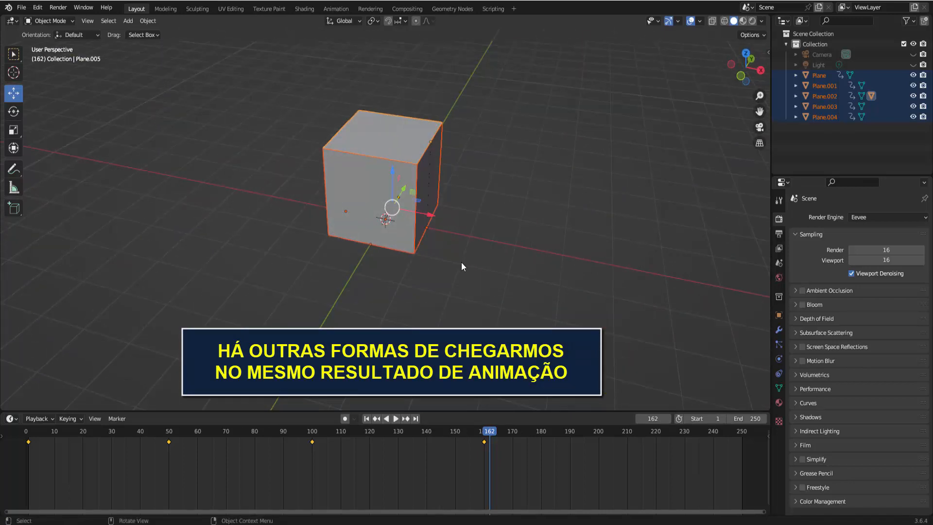
scroll(461, 269, "down", 2)
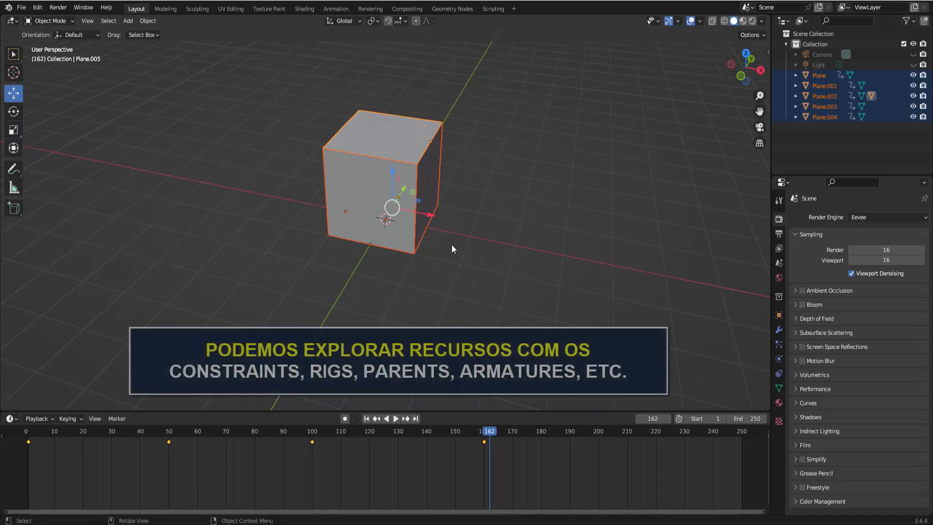
middle_click_drag(478, 253, 565, 290)
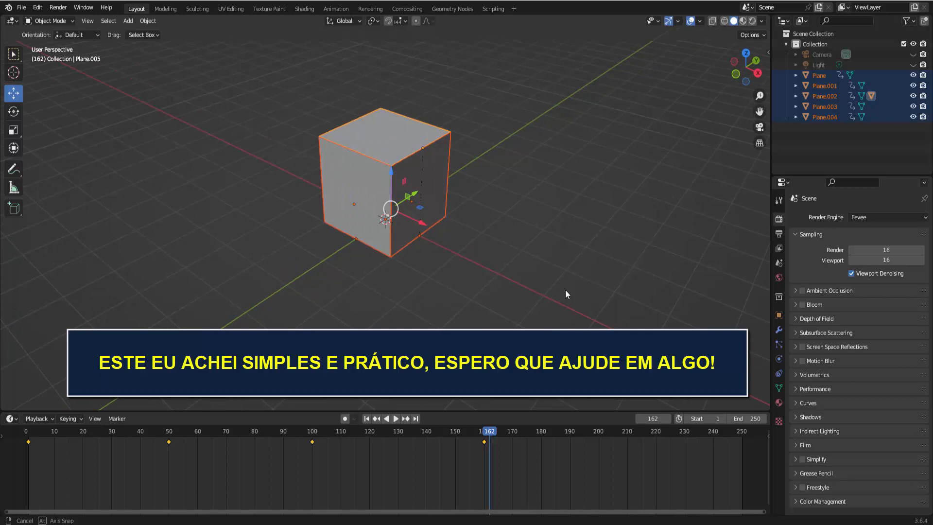
mouse_move(566, 290)
middle_mouse_down()
mouse_move(572, 316)
mouse_move(583, 280)
mouse_move(559, 271)
mouse_move(532, 309)
mouse_move(579, 279)
mouse_move(562, 261)
mouse_move(546, 290)
mouse_move(557, 297)
mouse_move(564, 278)
mouse_move(550, 297)
mouse_move(559, 289)
middle_mouse_up()
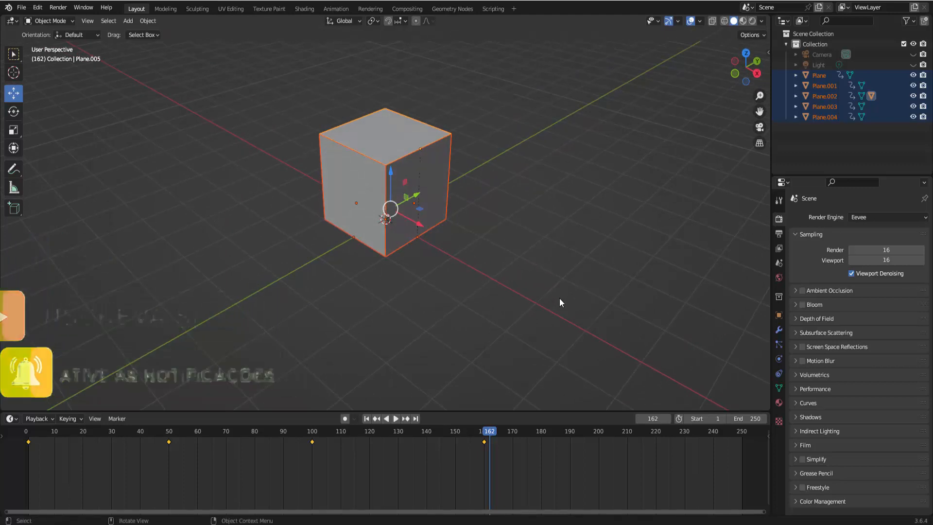